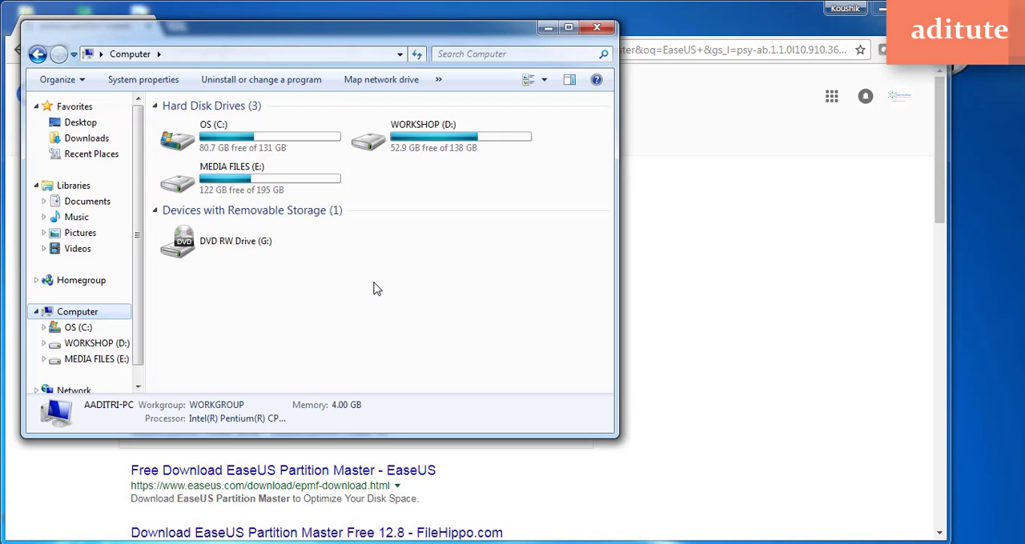
Check the free and total space of the C:, D: and E: drives in Computer, then minimize the window
click(269, 192)
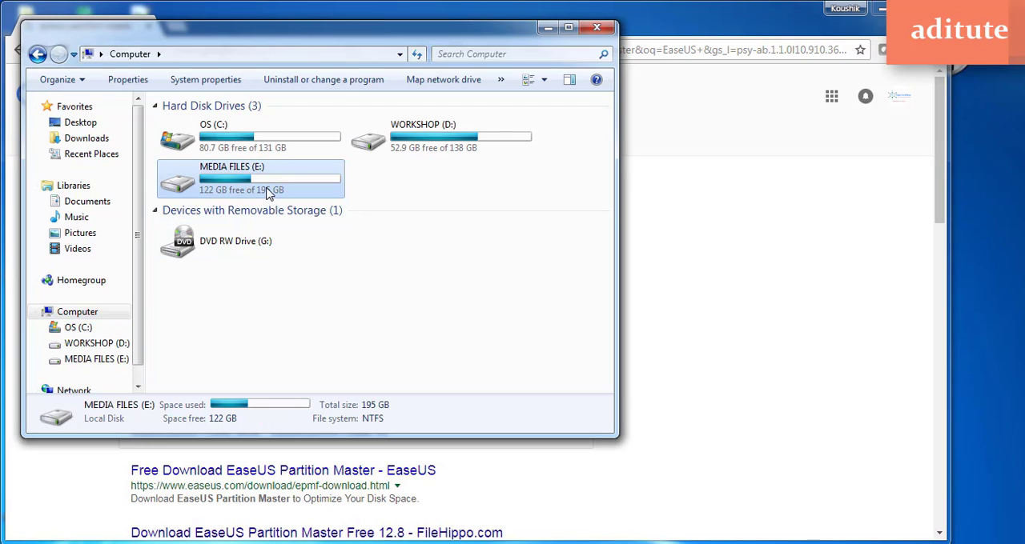
click(250, 143)
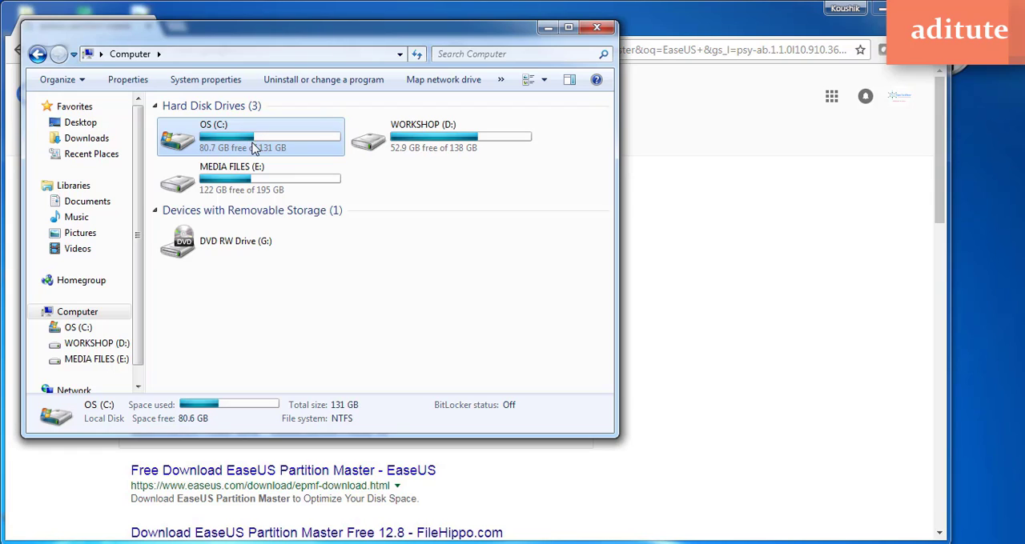
click(269, 192)
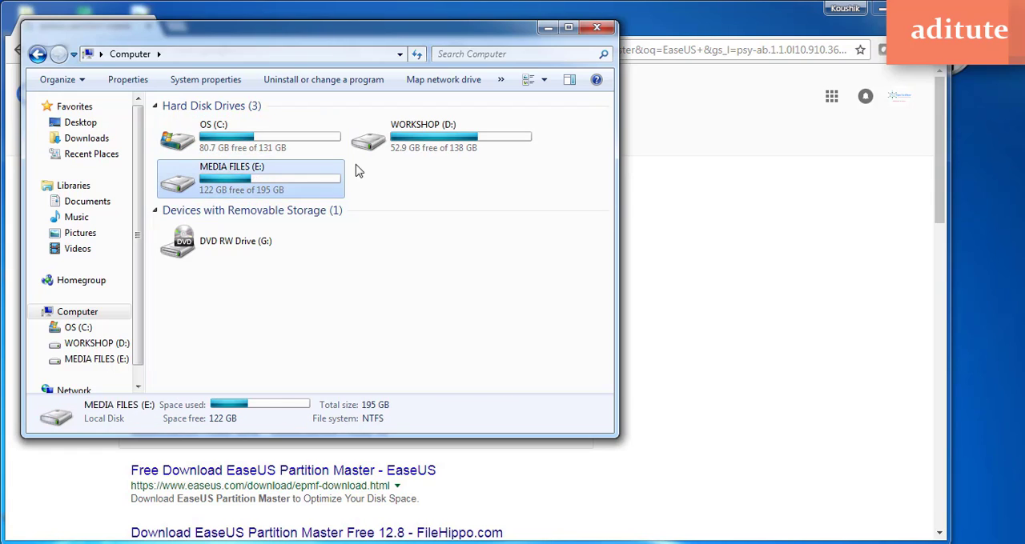
click(424, 144)
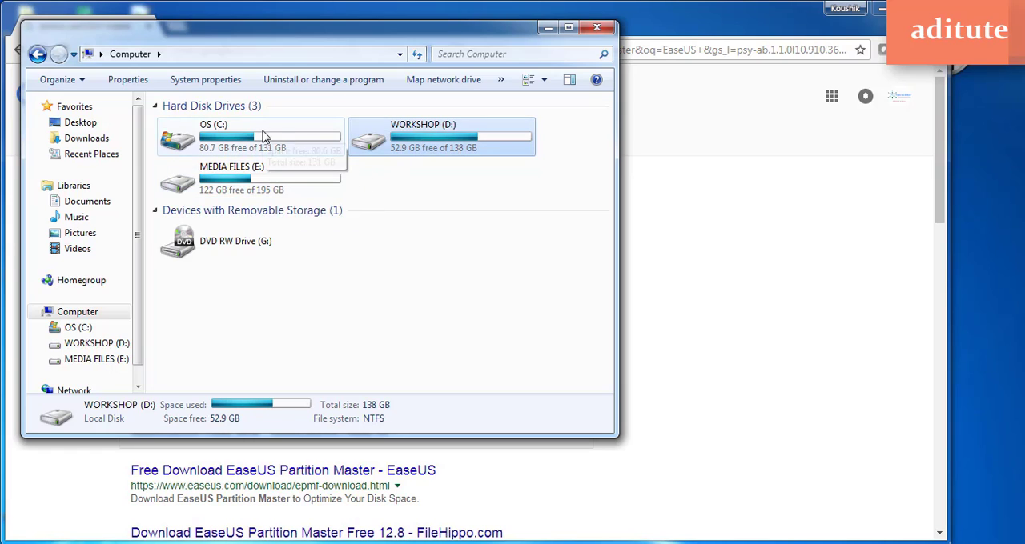
click(284, 185)
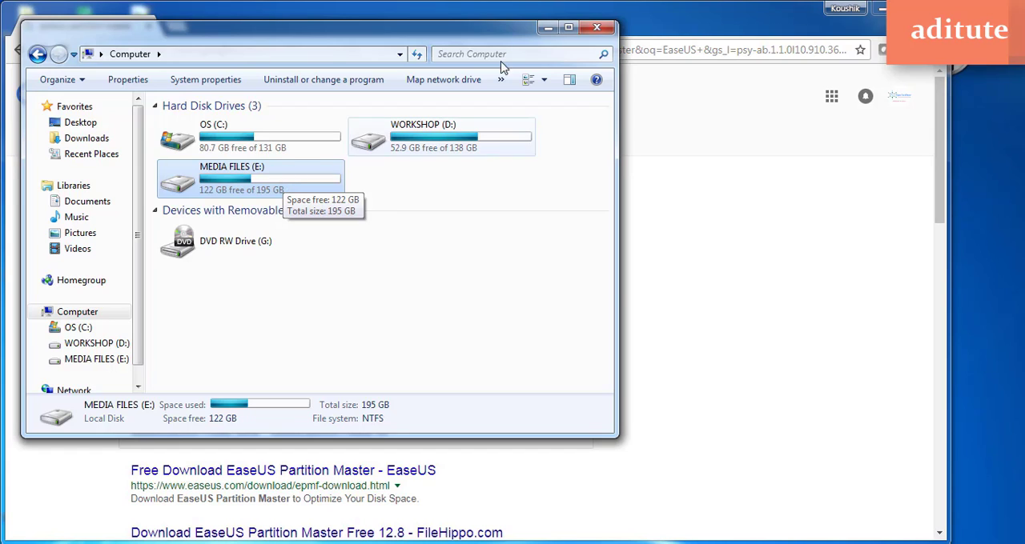
click(549, 28)
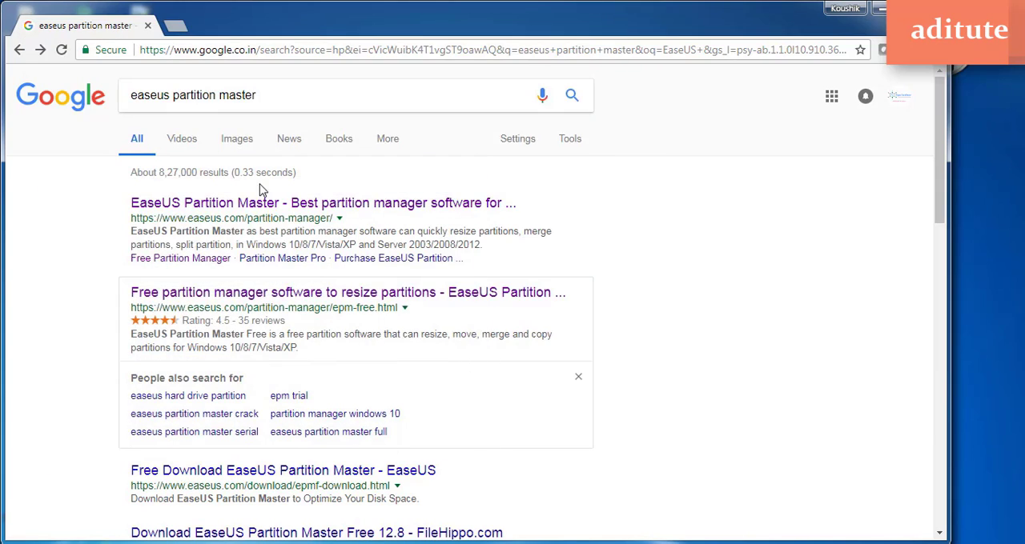
Open the EaseUS "Free partition manager software to resize partitions" page from the search results for easeus partition master
click(301, 101)
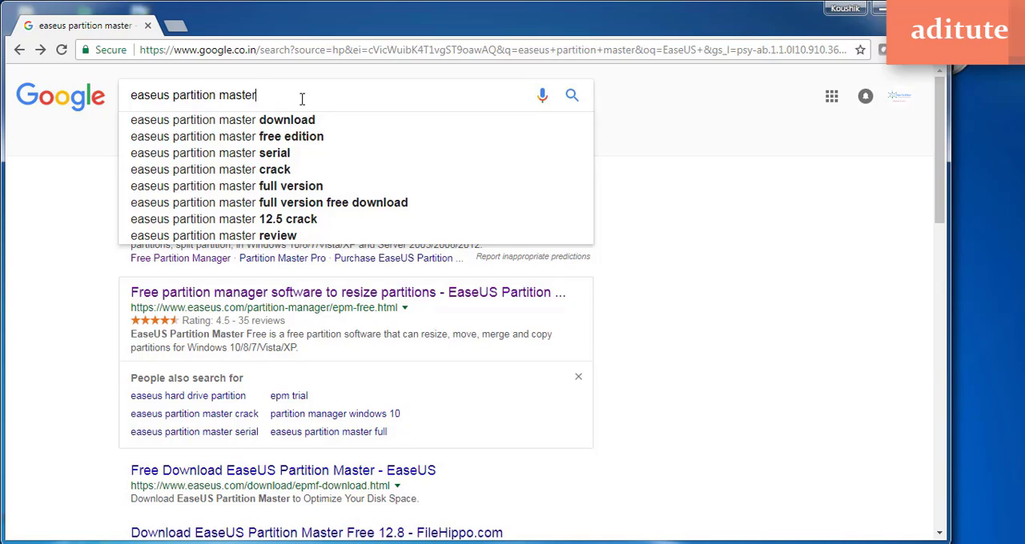
click(40, 300)
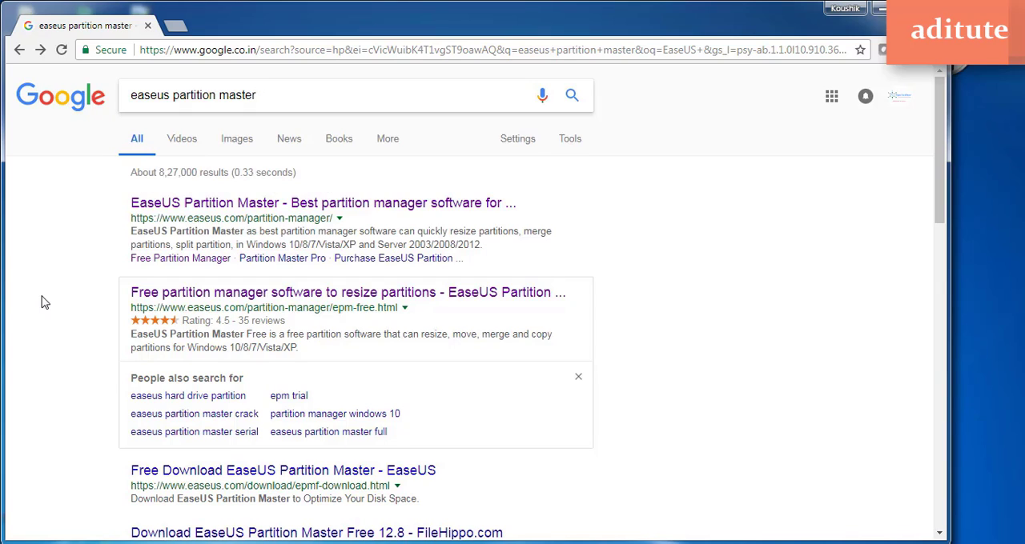
click(264, 294)
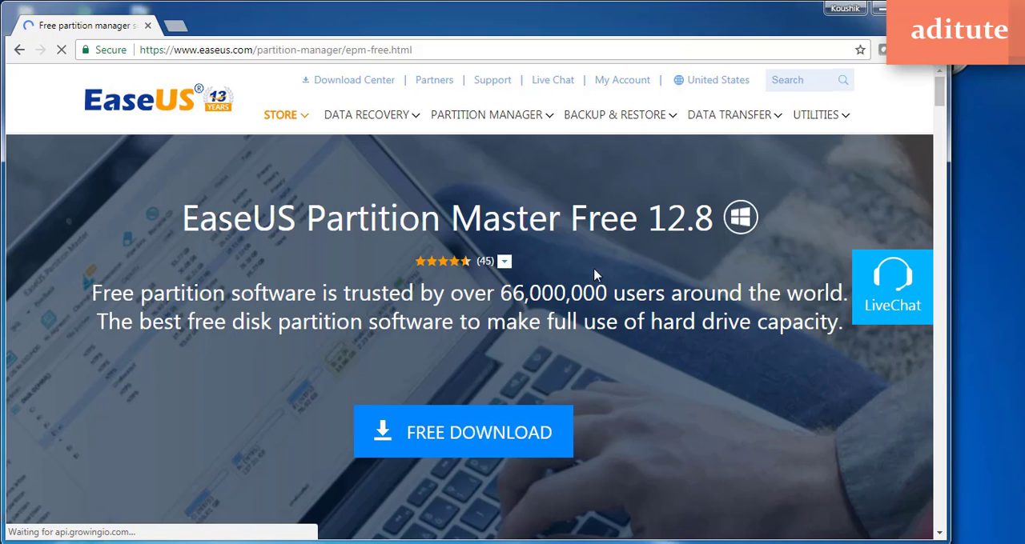
Look through the EaseUS Partition Master Free page for its partition features, supported devices and clone wizard description
scroll(264, 413, down, 1)
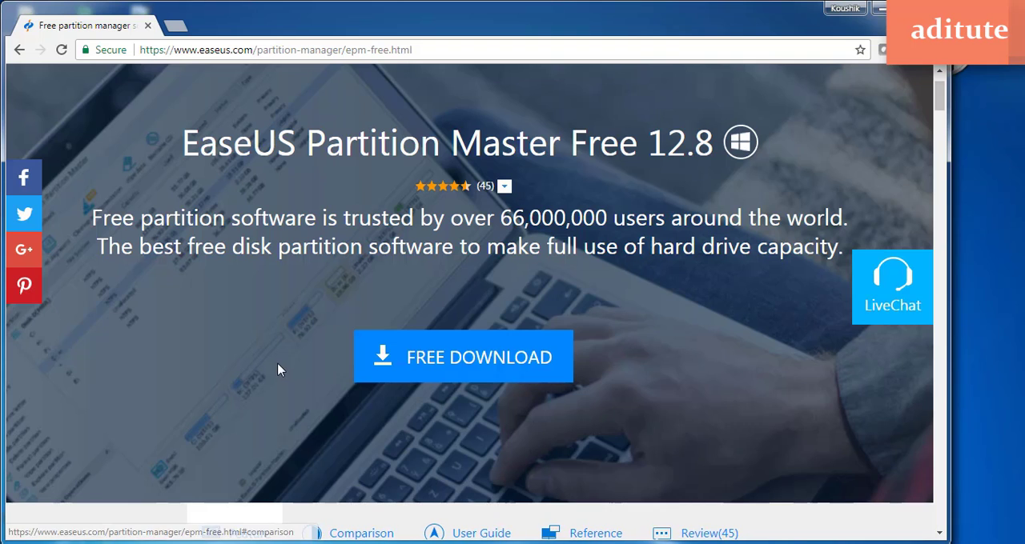
scroll(279, 370, down, 4)
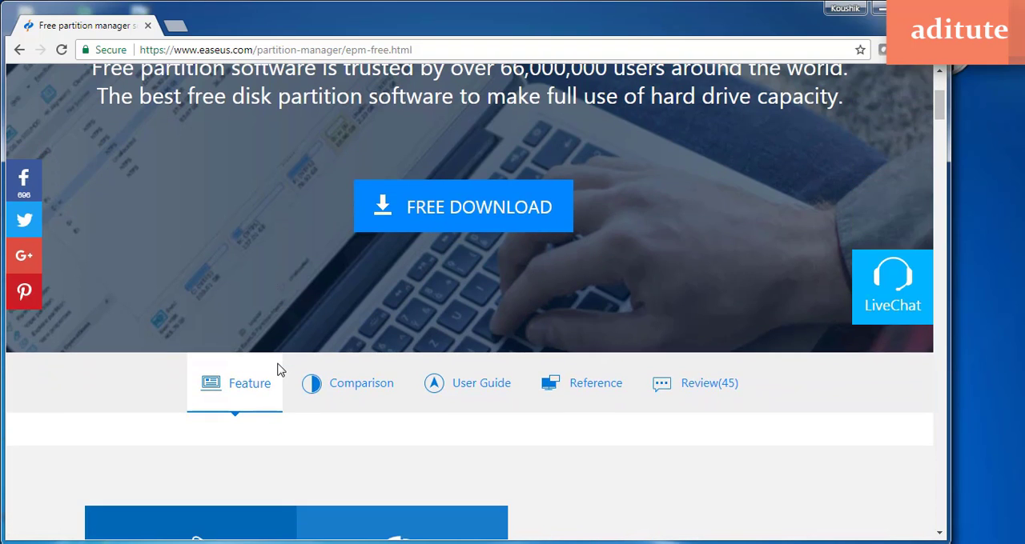
scroll(279, 370, down, 3)
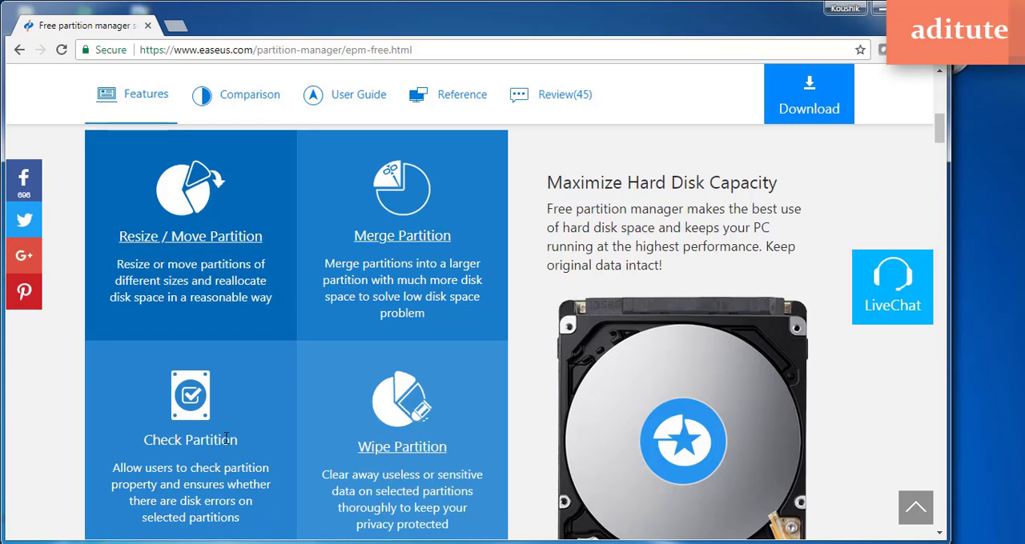
scroll(328, 459, down, 1)
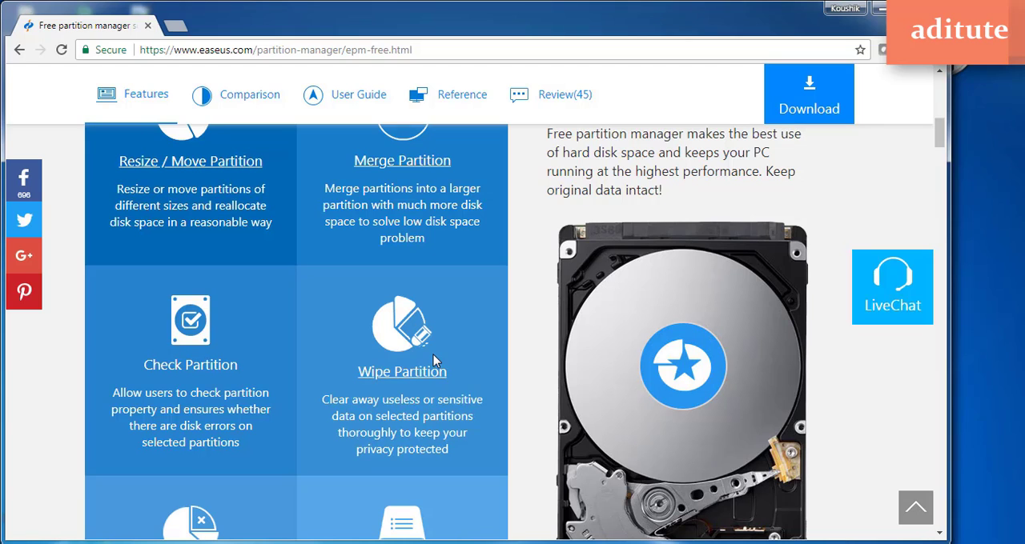
scroll(433, 357, down, 1)
scroll(433, 359, down, 2)
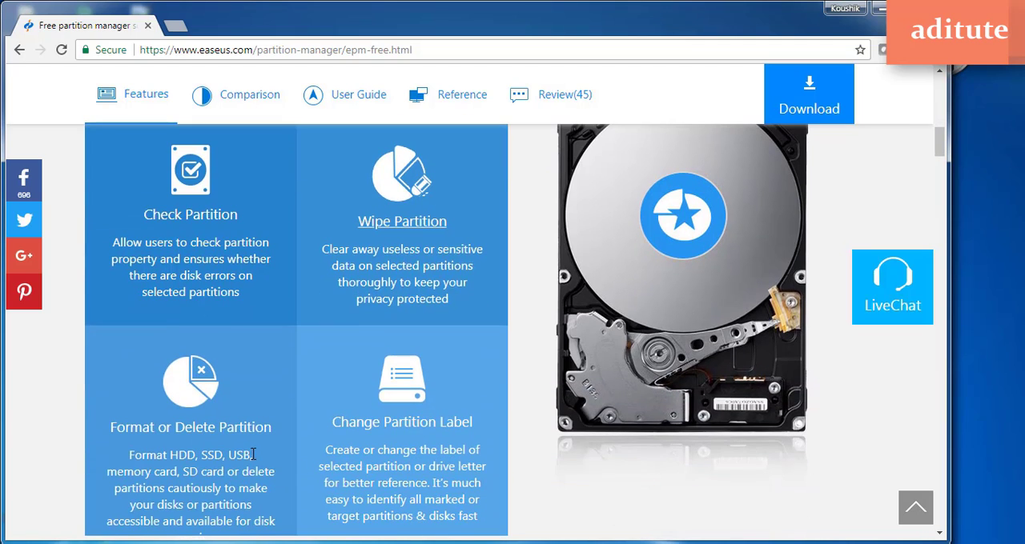
scroll(400, 404, down, 2)
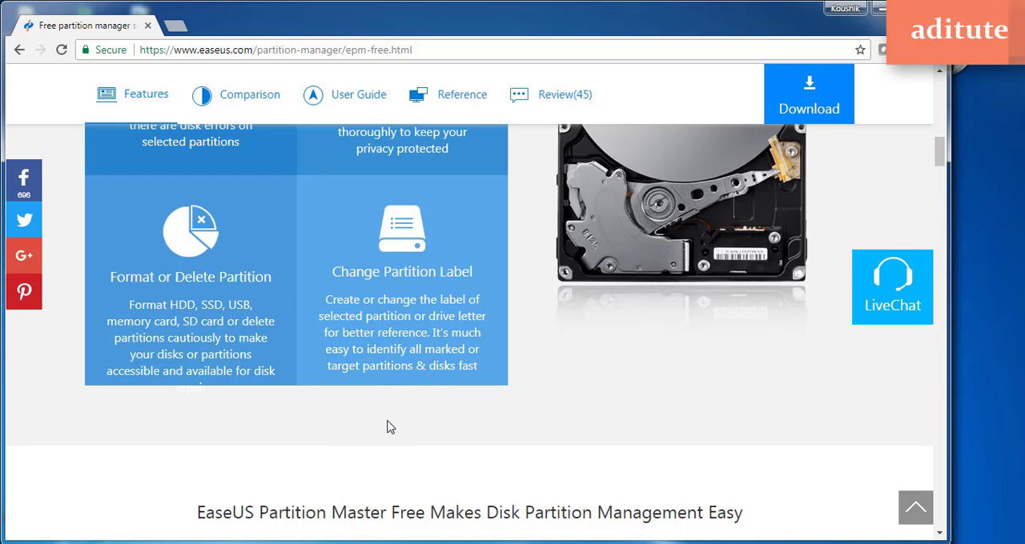
scroll(389, 426, down, 1)
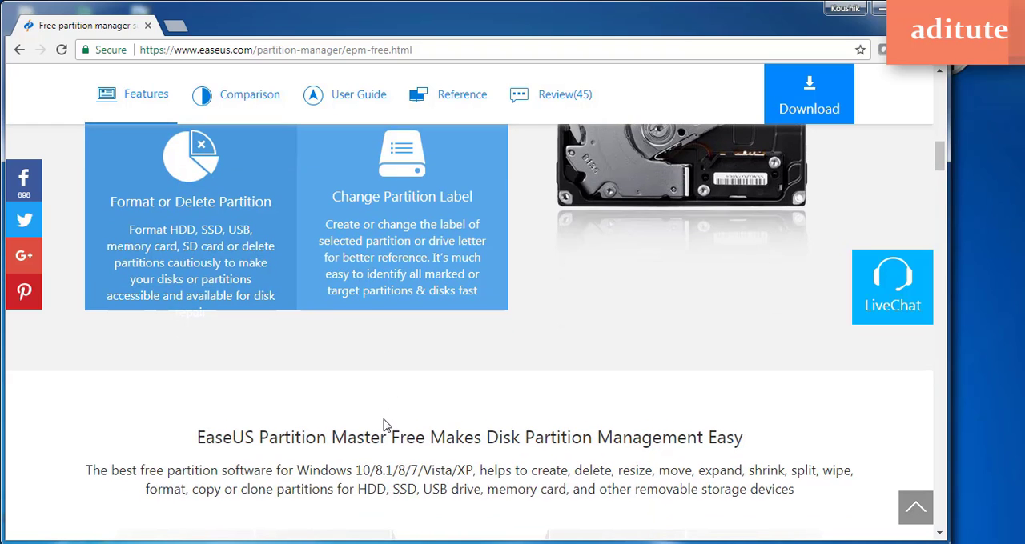
scroll(381, 421, down, 4)
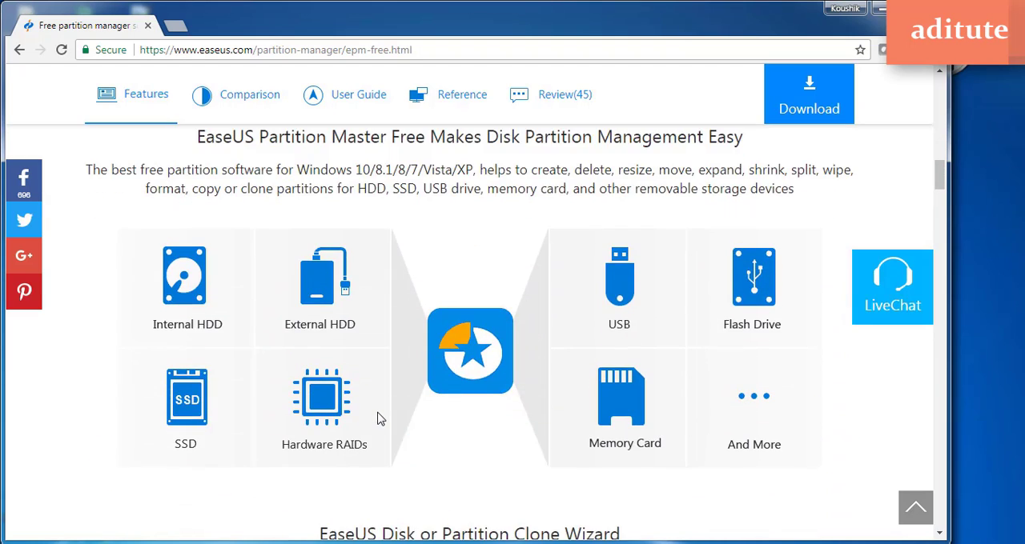
scroll(381, 420, down, 3)
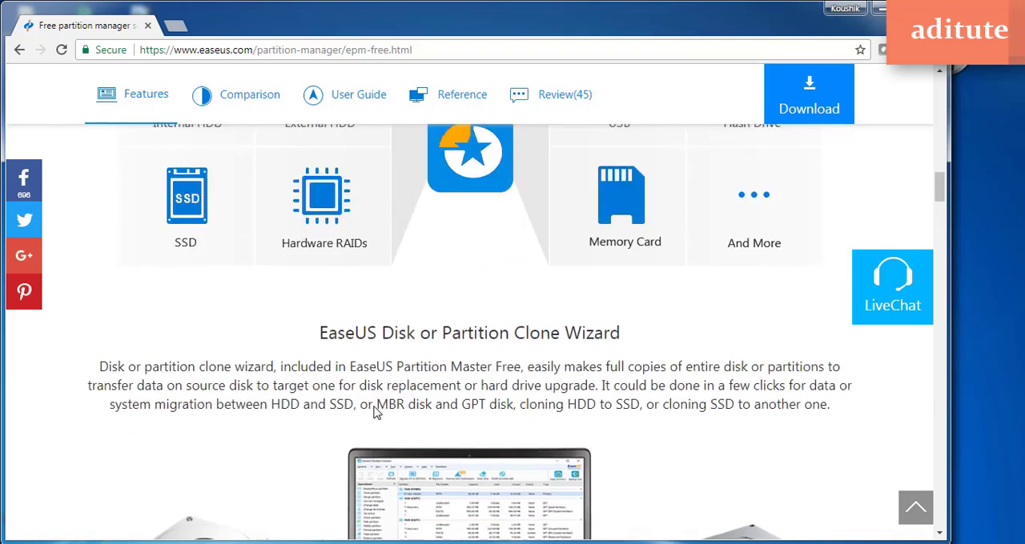
scroll(531, 406, up, 5)
Minimize the browser and refresh the desktop where the EaseUS Partition Master installer is stored
click(877, 10)
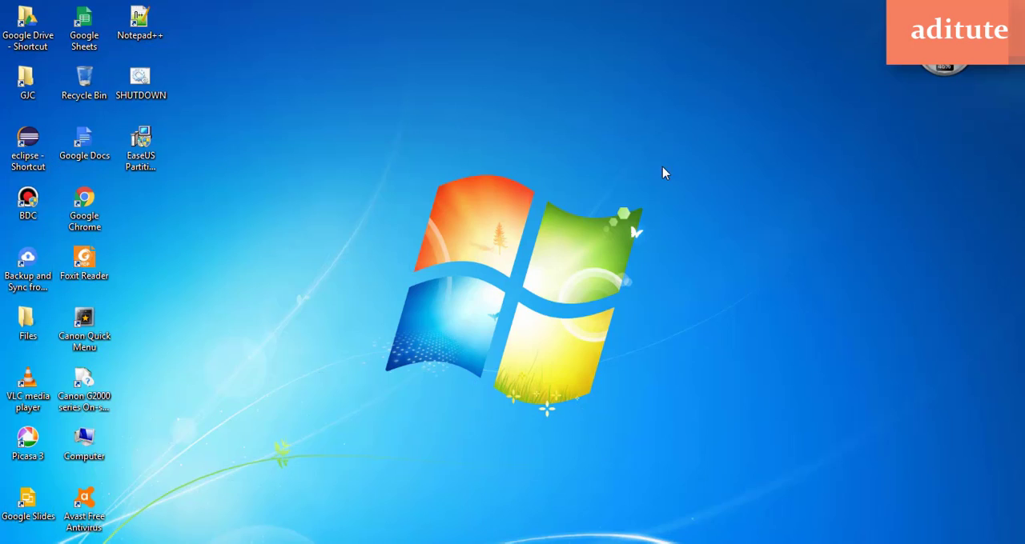
click(141, 146)
right_click(307, 126)
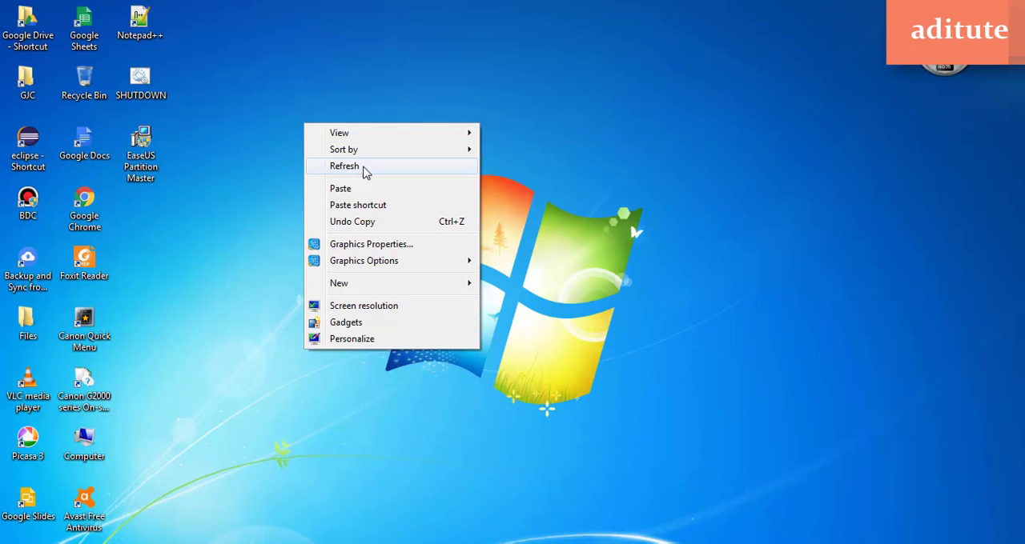
click(361, 167)
right_click(270, 130)
click(323, 175)
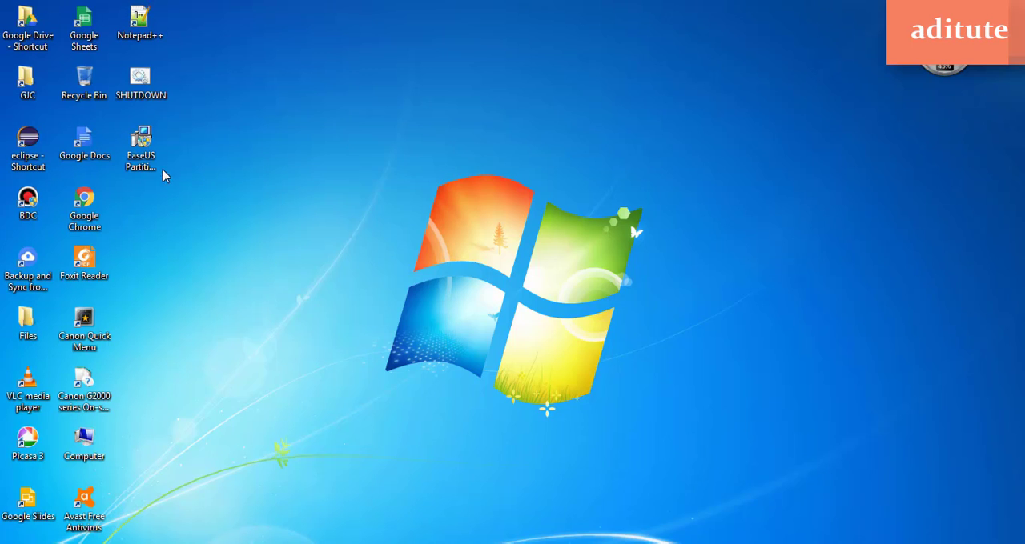
Run the EaseUS Partition Master installer as administrator in English and continue past the edition comparison with the Free edition
right_click(152, 152)
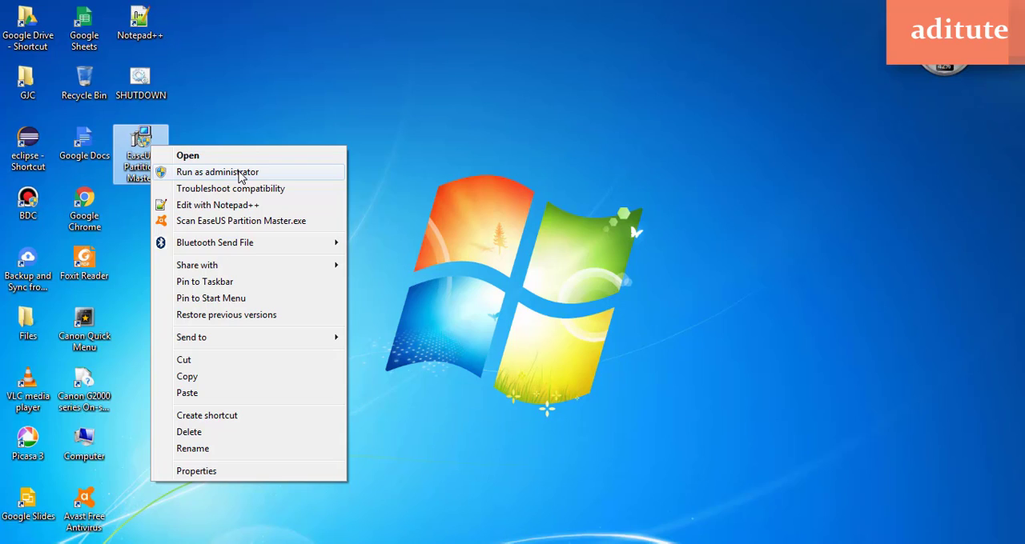
click(239, 173)
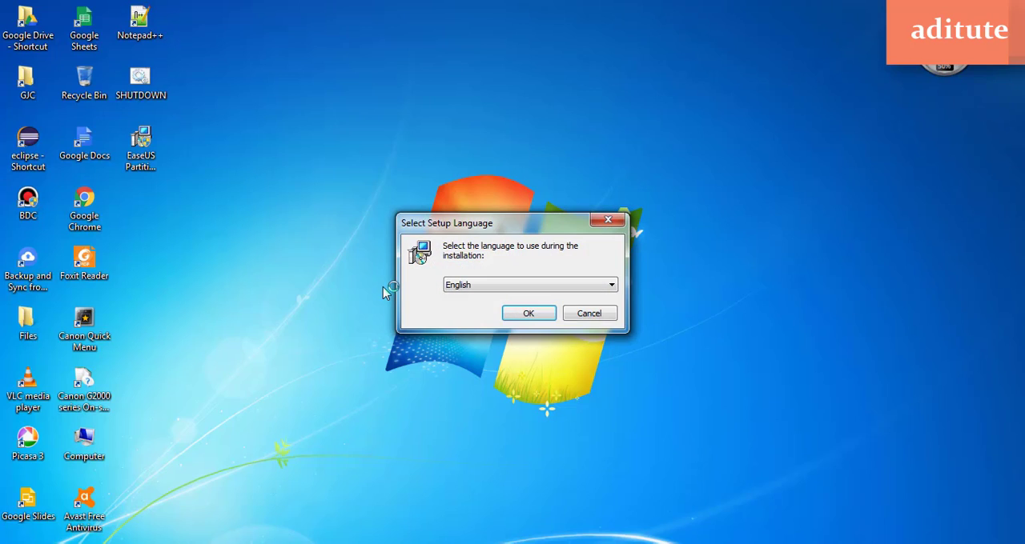
click(526, 313)
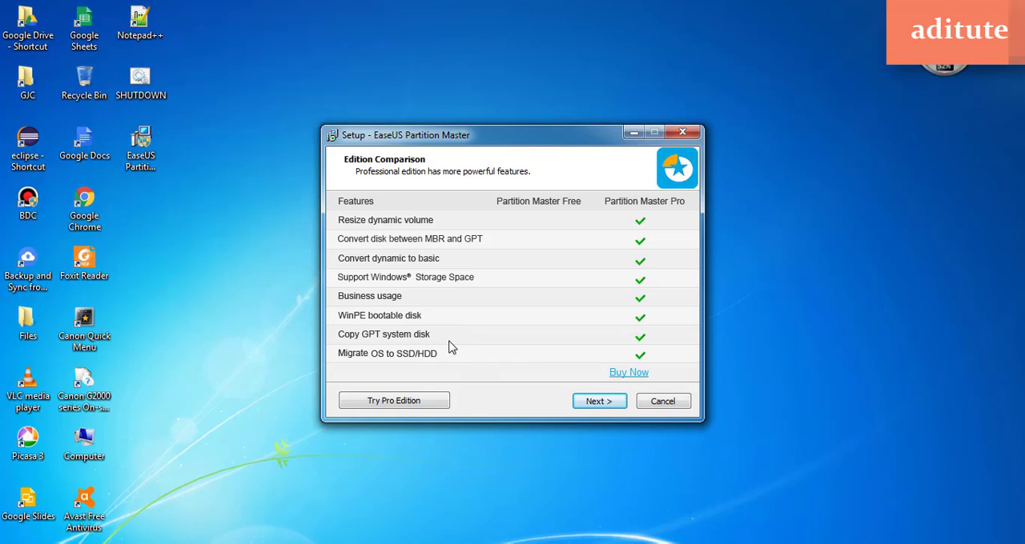
click(607, 407)
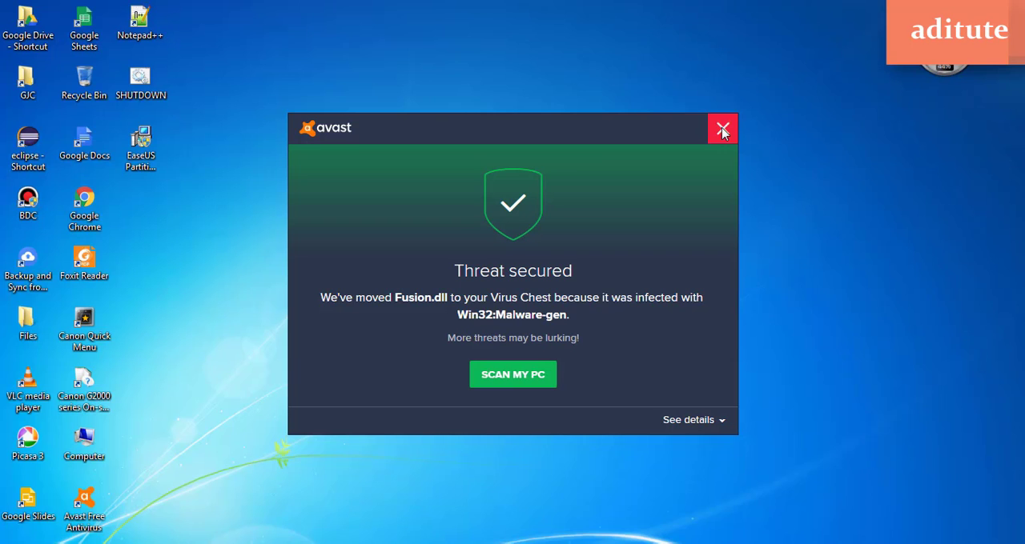
Dismiss the Avast threat notice and accept the EaseUS Partition Master license agreement
click(723, 131)
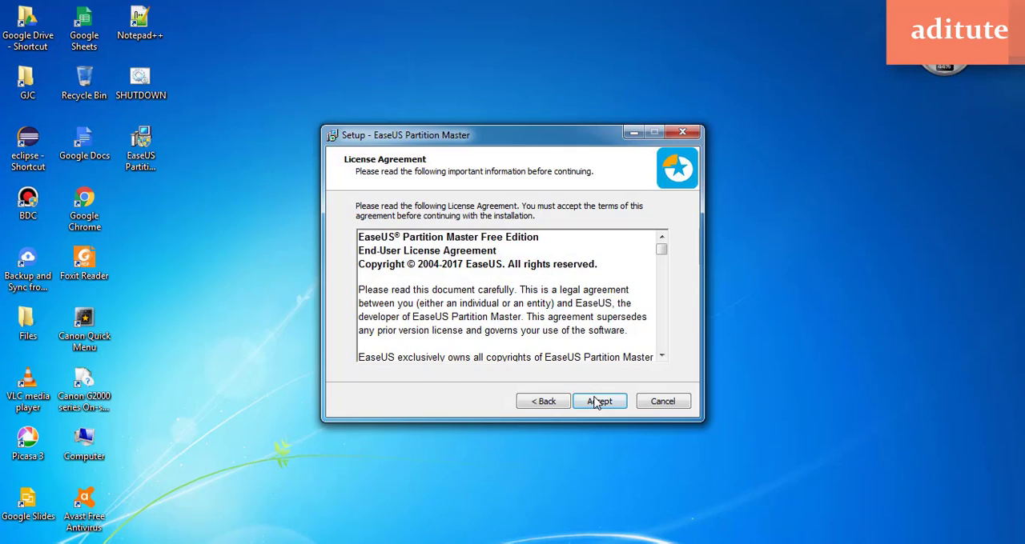
click(599, 402)
click(599, 402)
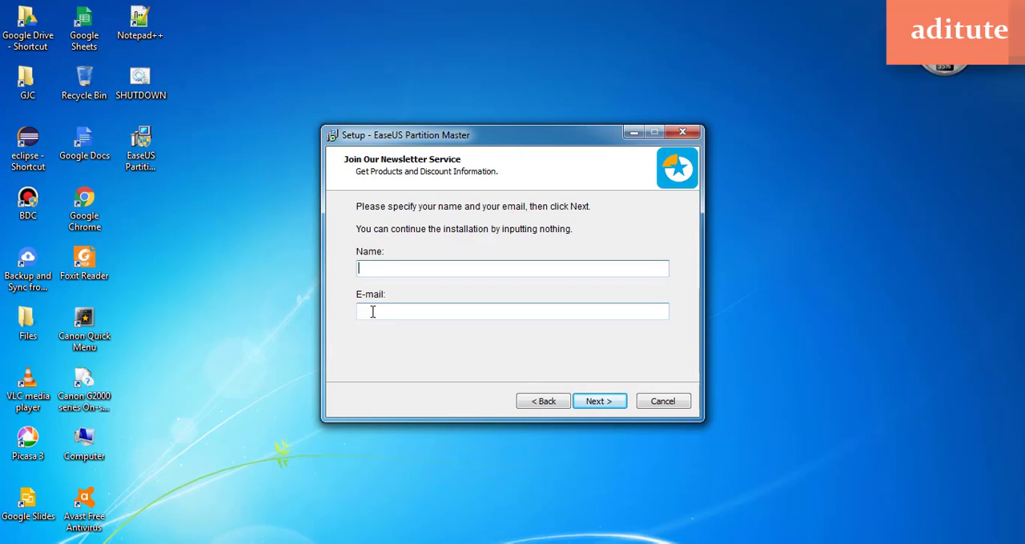
Enter a name and an e-mail address for the newsletter service and continue the installation
text(Koushik)
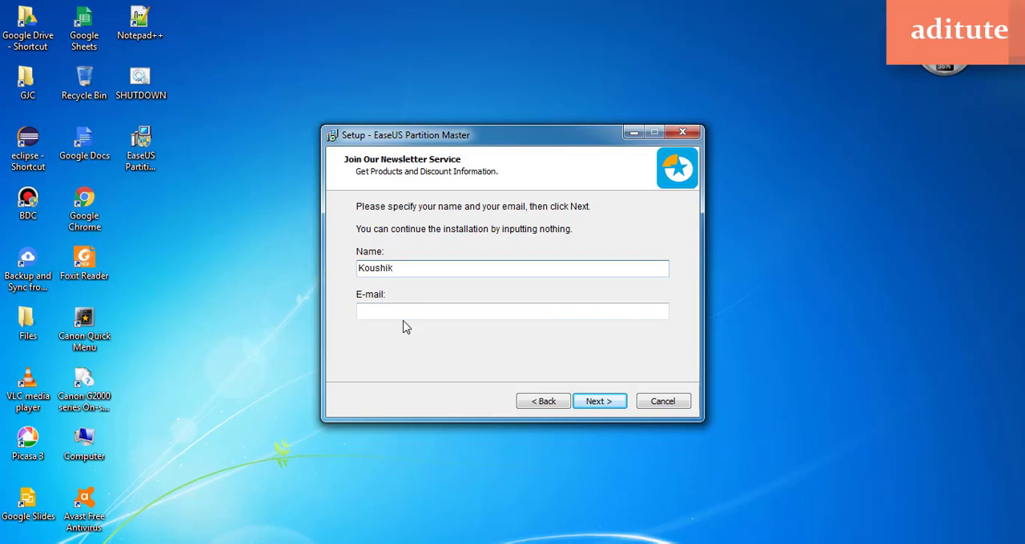
click(408, 318)
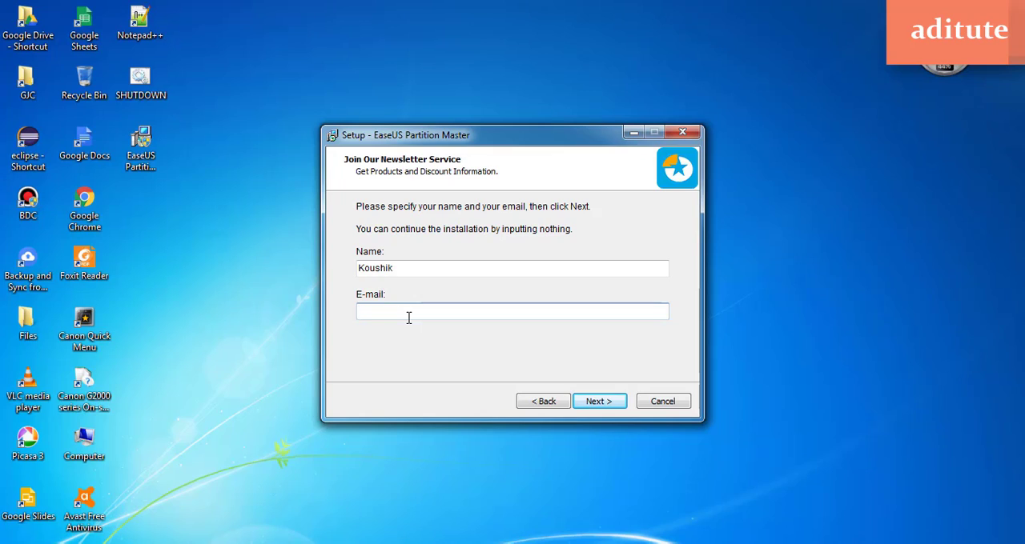
click(408, 311)
text(l)
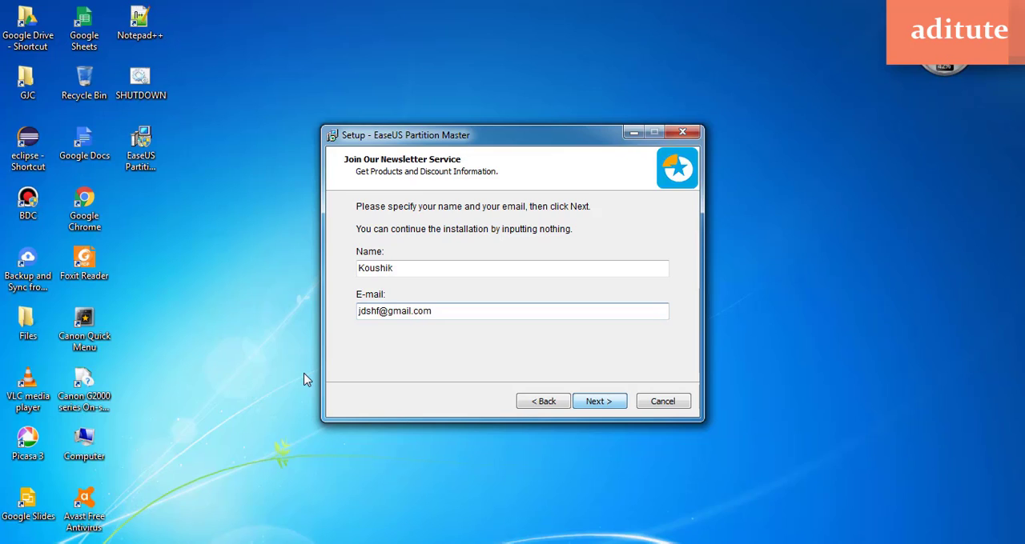
key(Return)
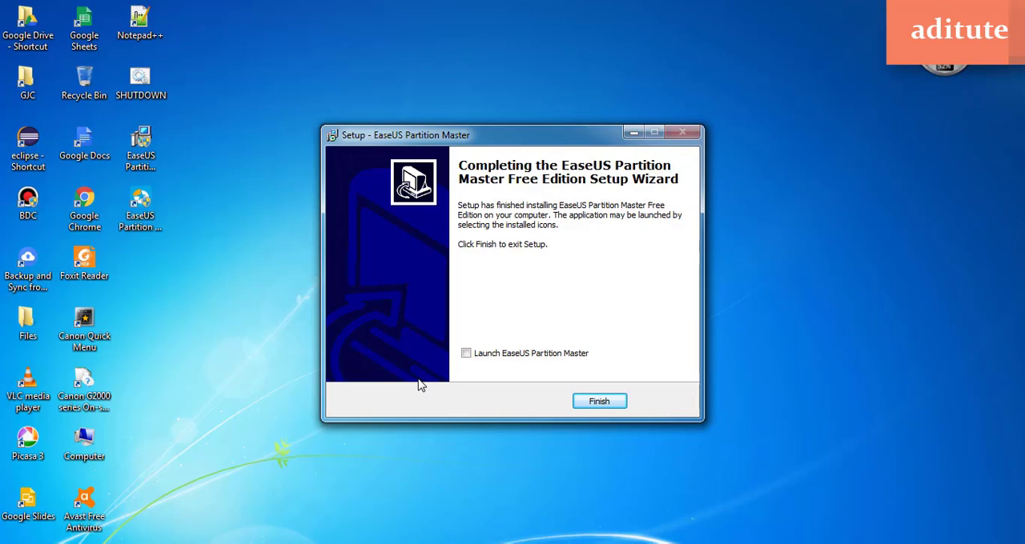
Finish the setup wizard, launch EaseUS Partition Master and refresh the desktop while it loads
click(466, 354)
click(599, 401)
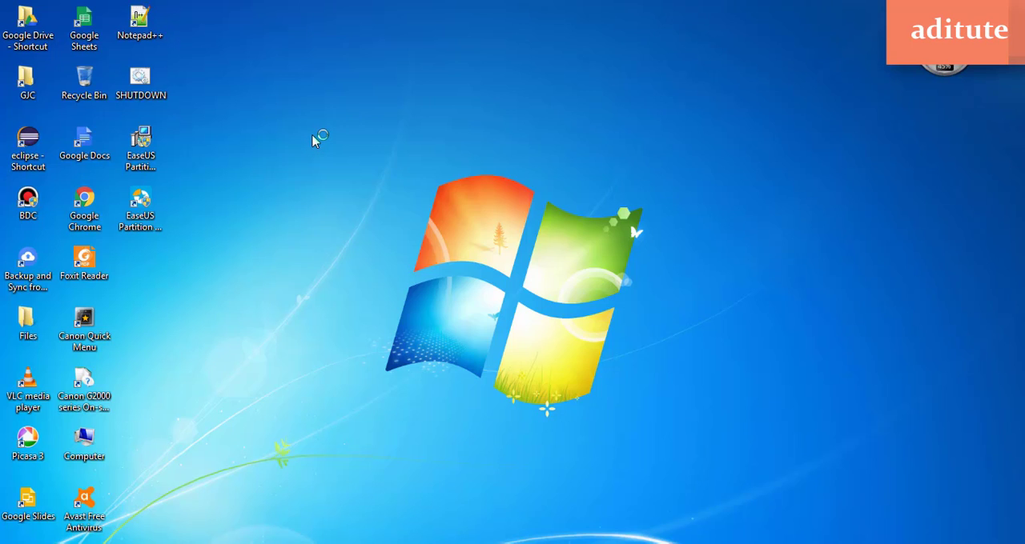
right_click(386, 216)
click(432, 267)
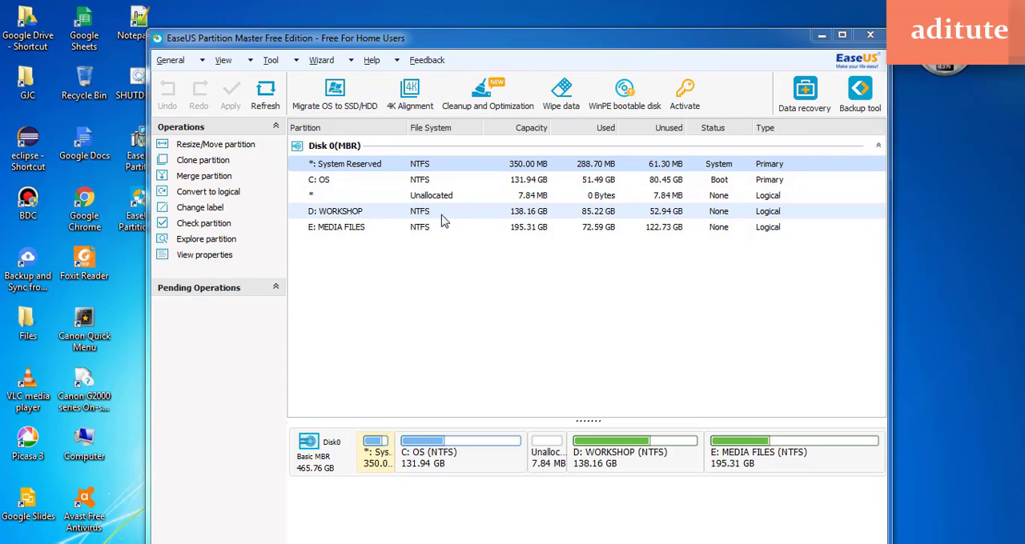
Examine the C: OS, D: WORKSHOP and E: MEDIA FILES partitions in the Disk 0 partition list
click(325, 182)
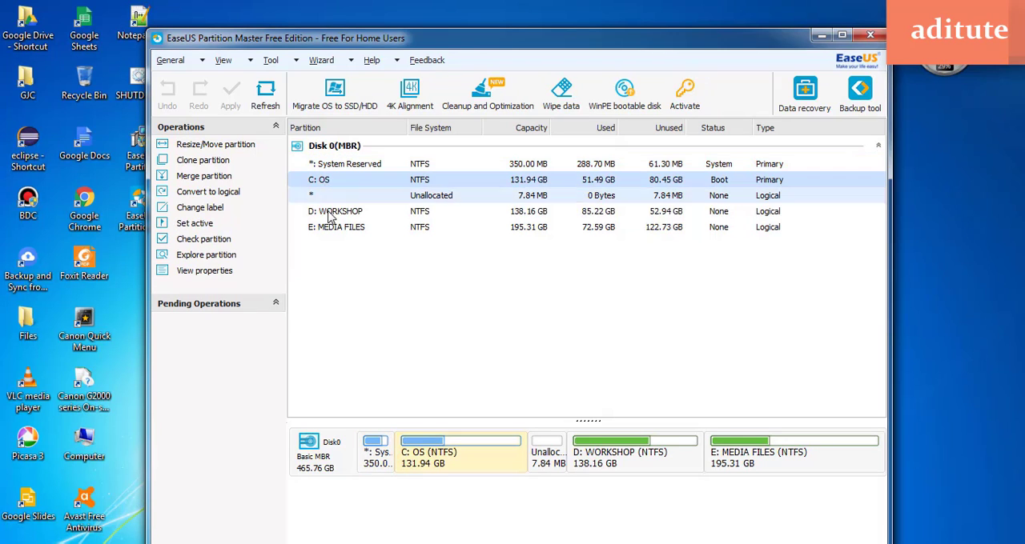
click(329, 211)
click(334, 231)
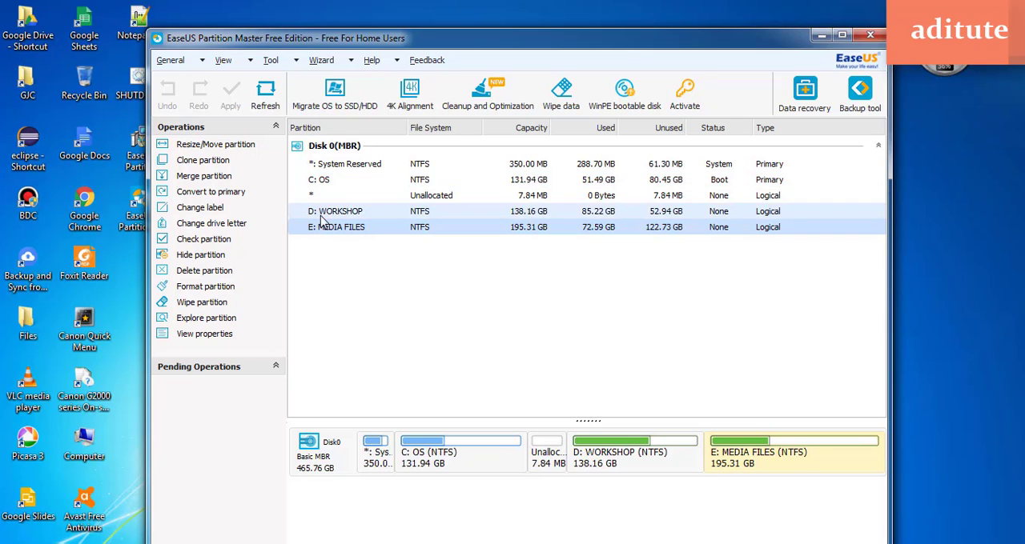
Compare the drives in the Windows Computer folder with the Disk 0 partition list in EaseUS Partition Master
click(188, 543)
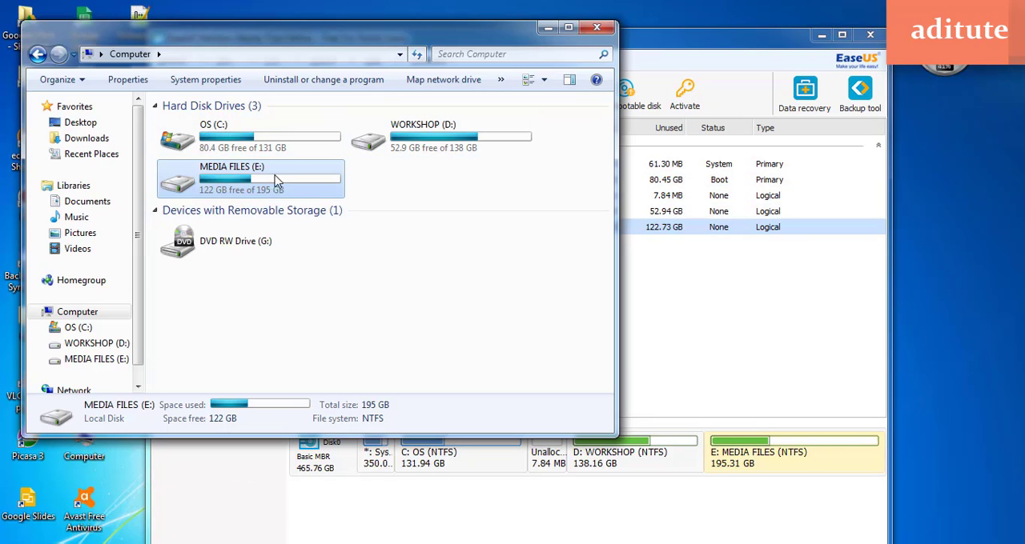
click(547, 28)
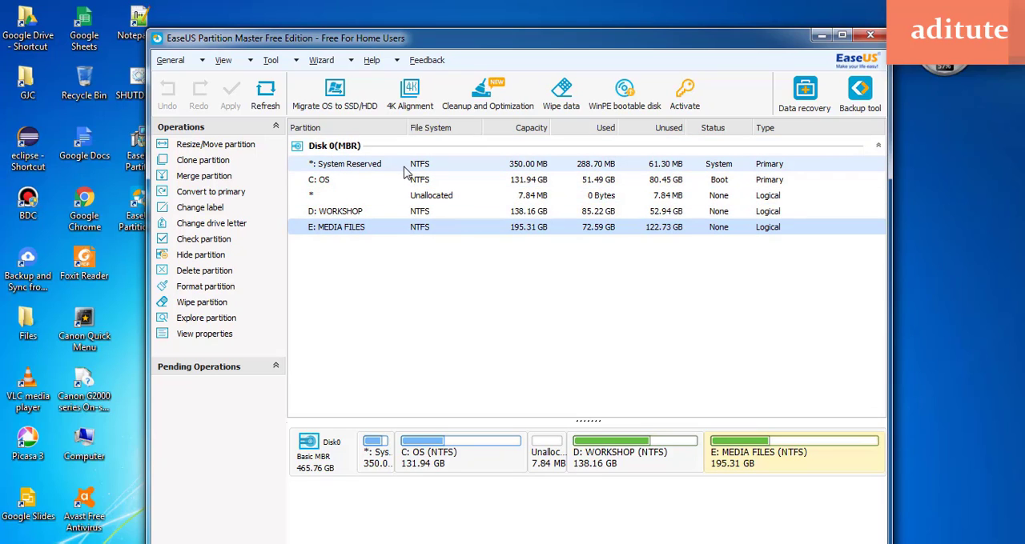
key(alt+Tab)
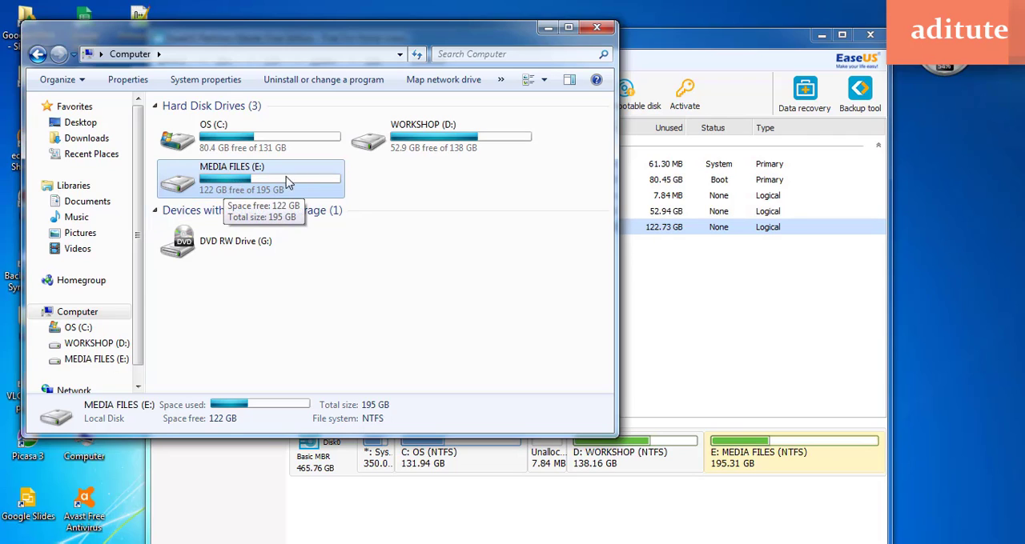
click(547, 27)
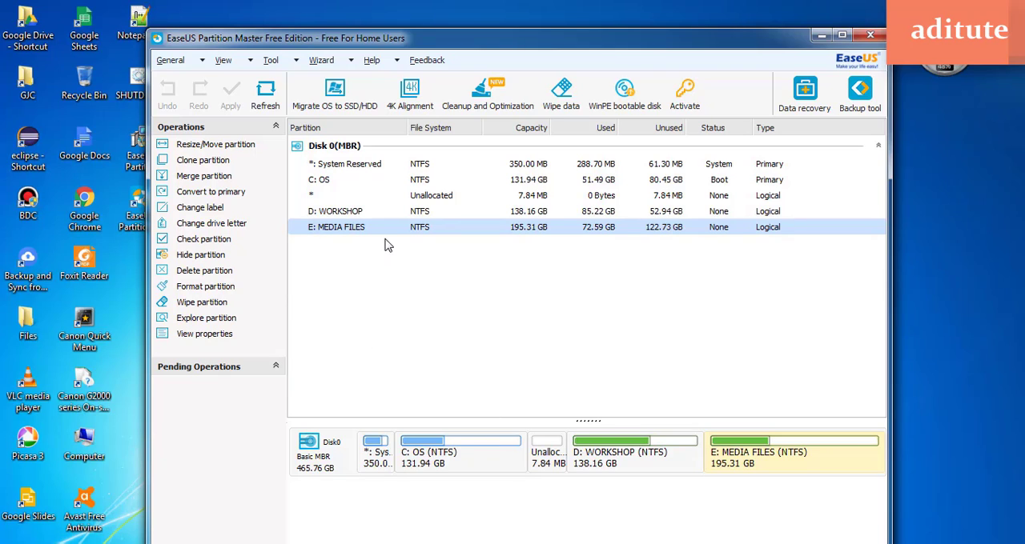
Open the Resize/Move settings for the E: MEDIA FILES partition and compare the partition size value with the partition list
right_click(361, 233)
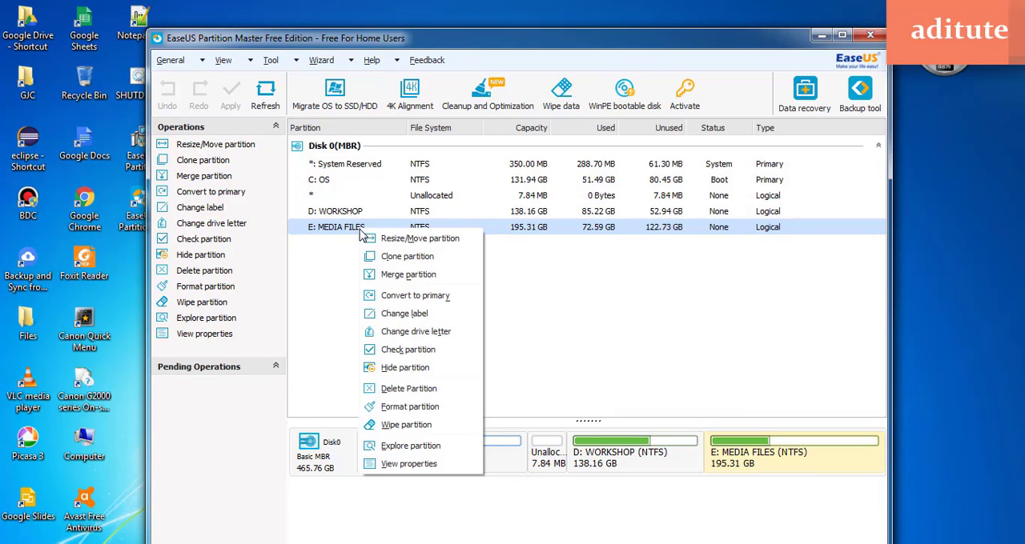
click(425, 239)
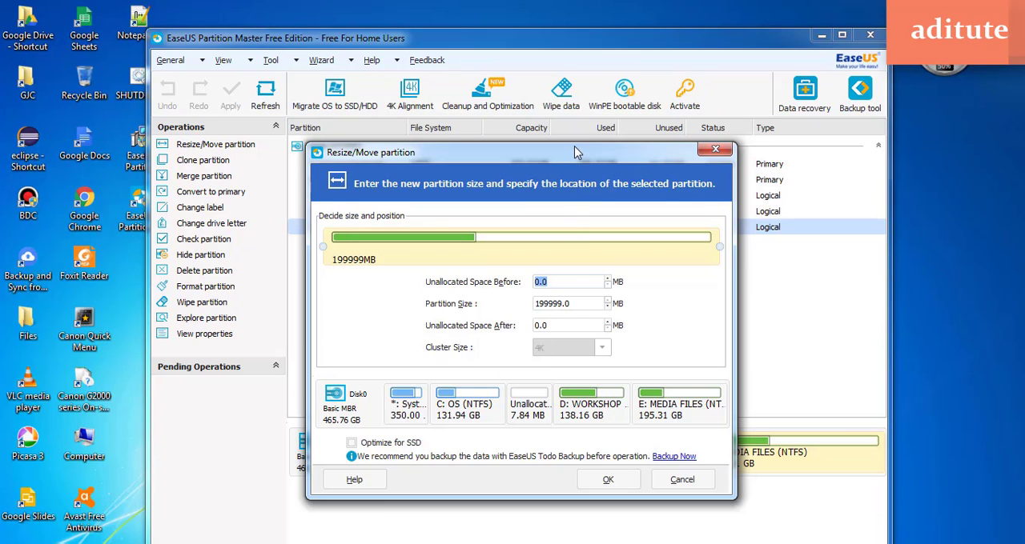
drag(574, 156, 577, 271)
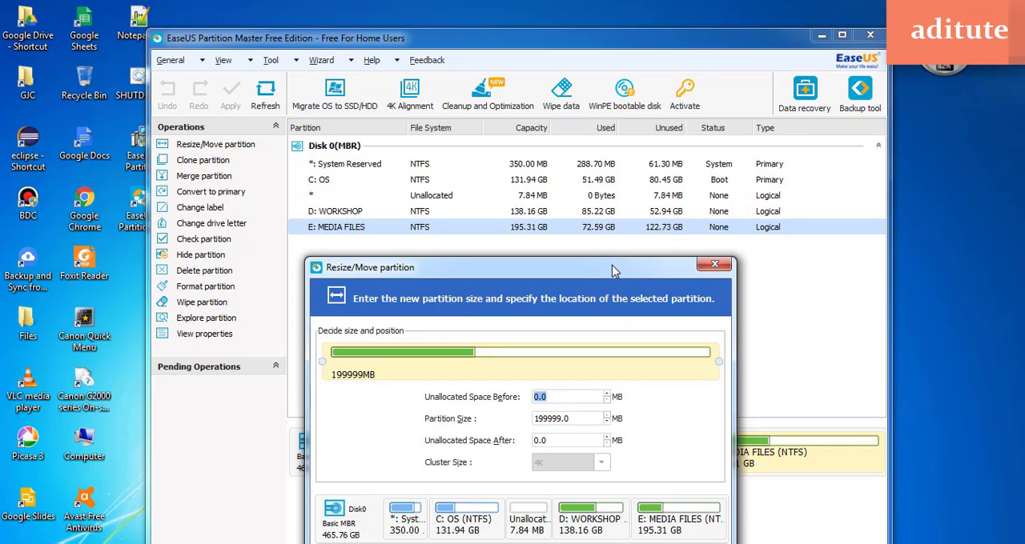
drag(614, 270, 627, 124)
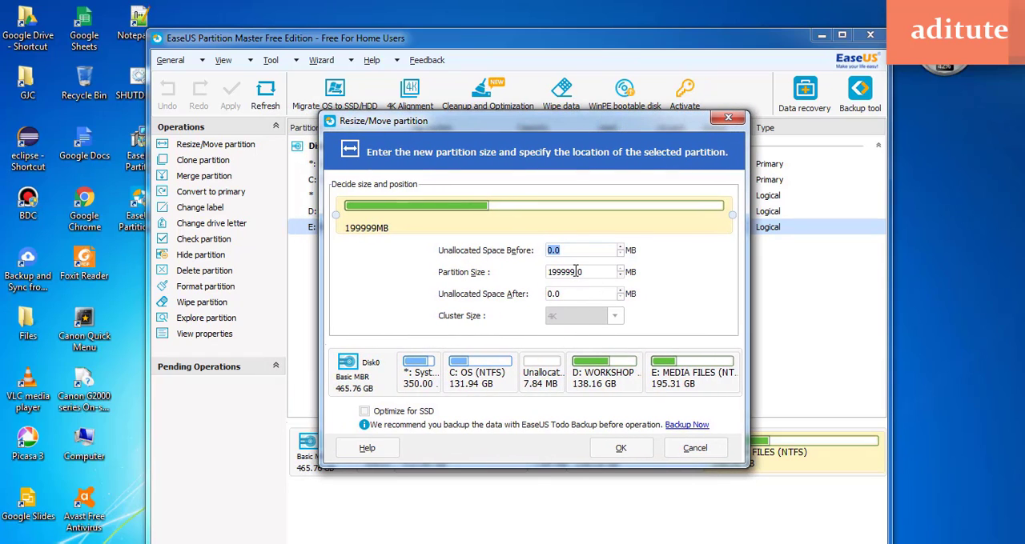
drag(575, 272, 534, 272)
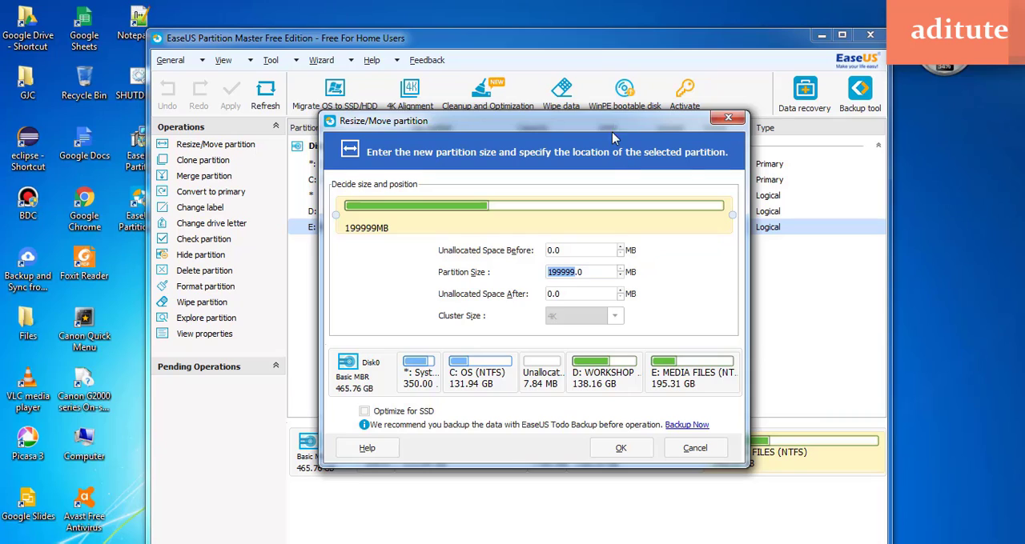
drag(613, 138, 607, 275)
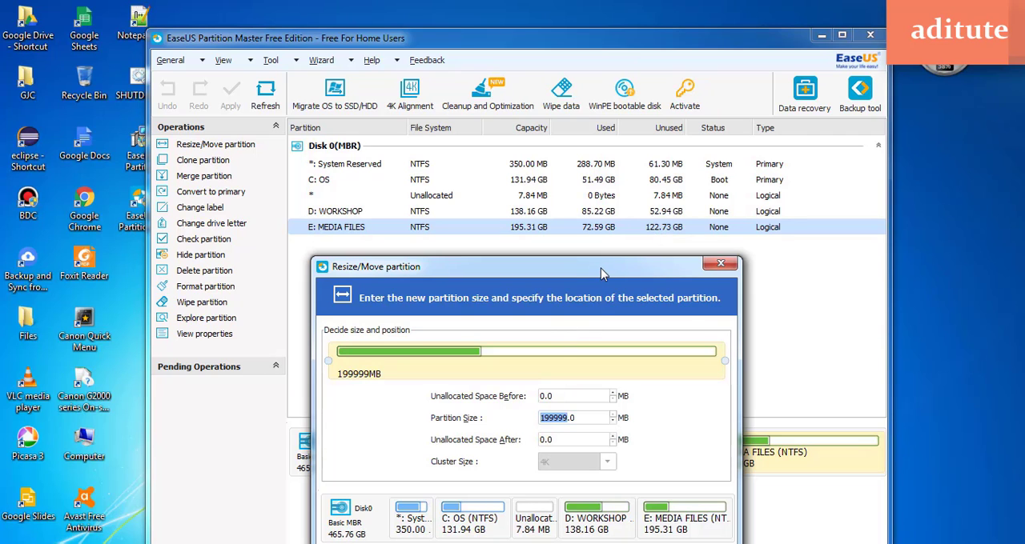
drag(600, 268, 585, 168)
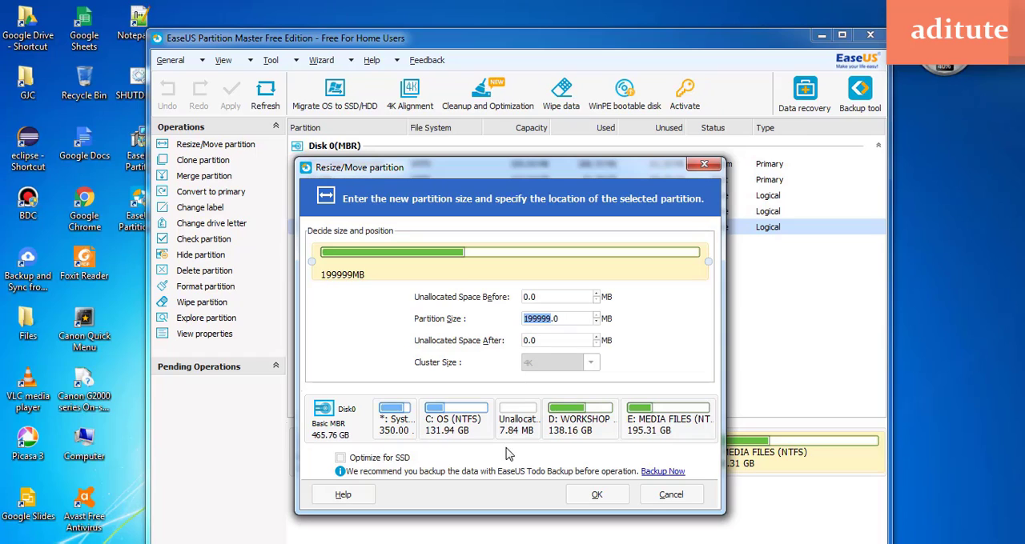
key(super)
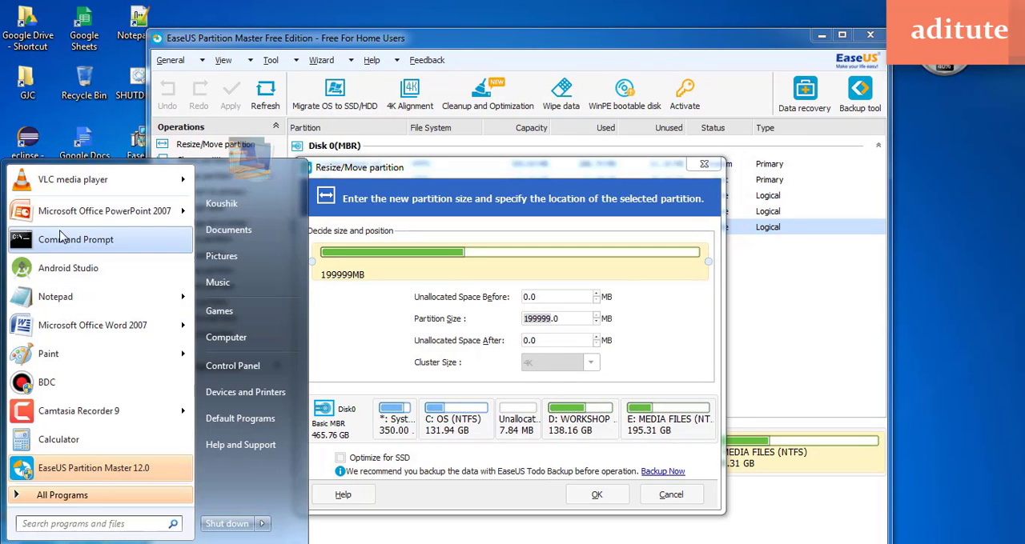
click(56, 439)
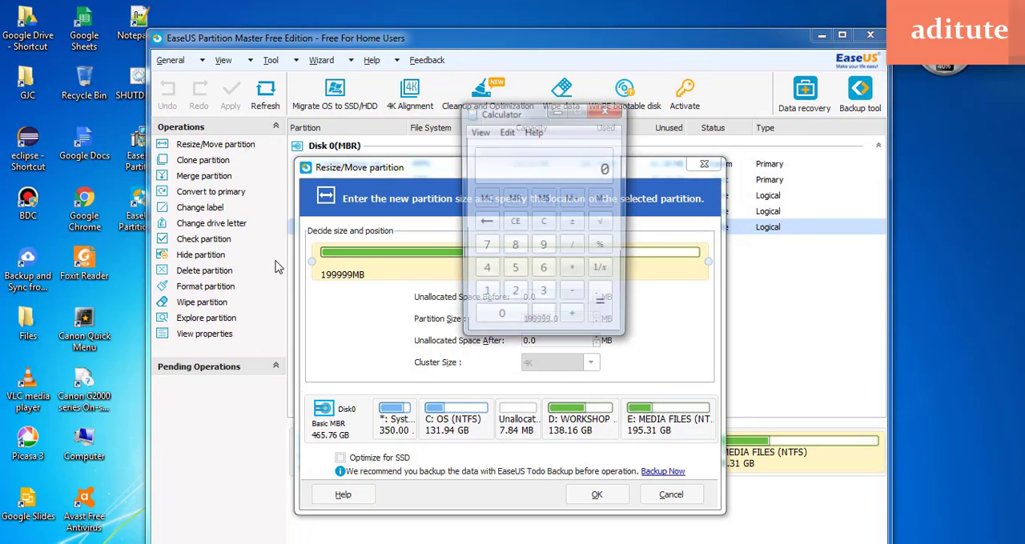
click(606, 112)
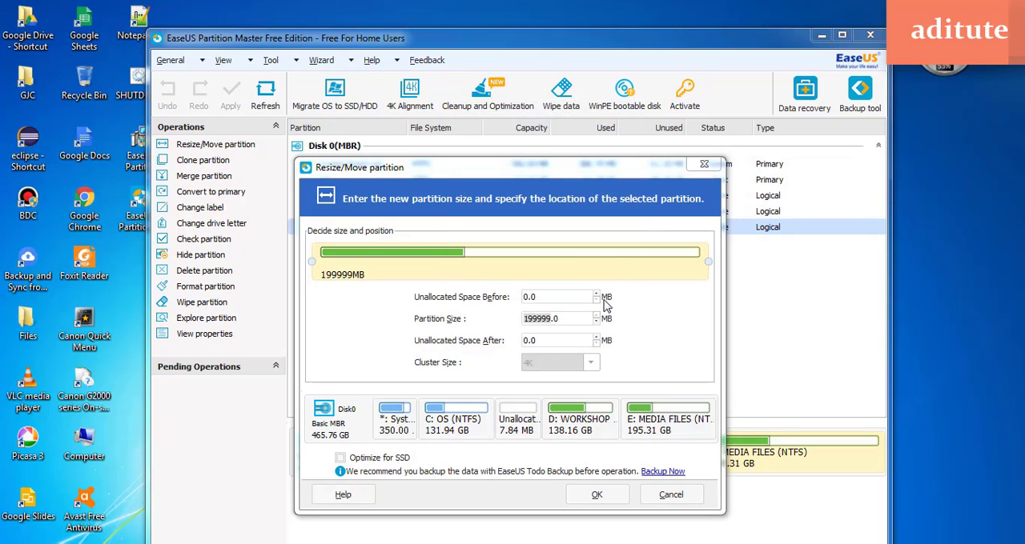
Try lowering the E: partition size in small increments and raise it back to the full size
click(595, 323)
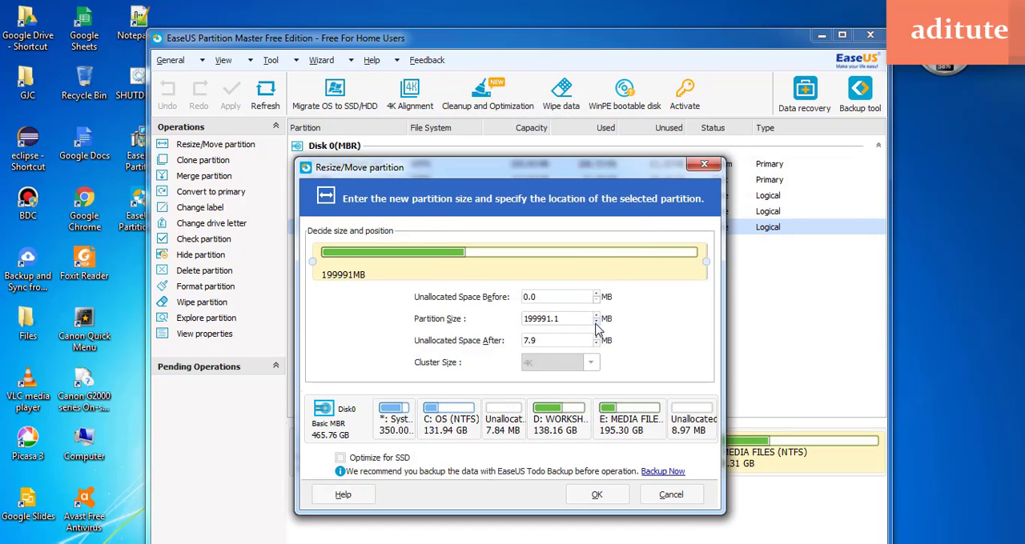
click(596, 322)
click(596, 316)
click(596, 316)
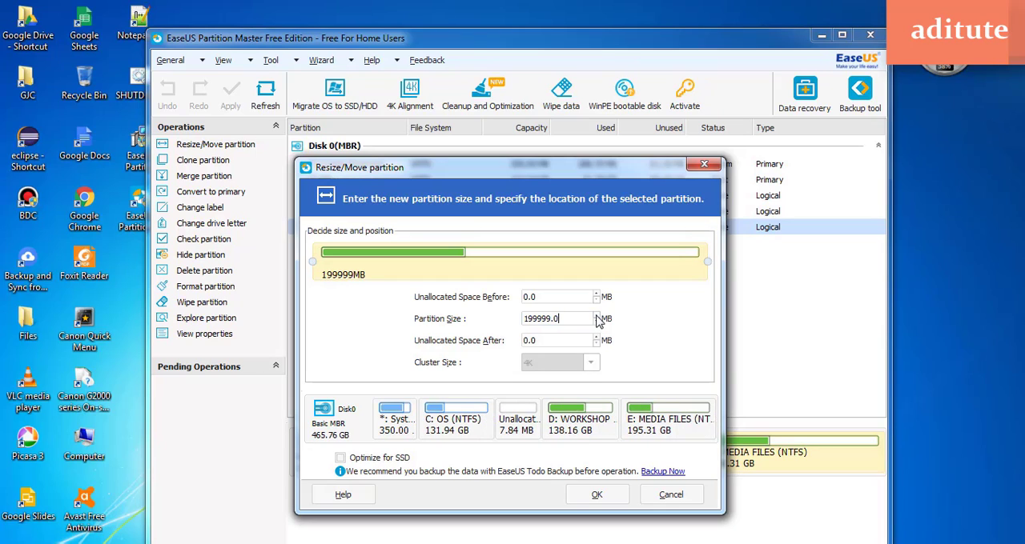
click(596, 322)
click(596, 323)
click(596, 323)
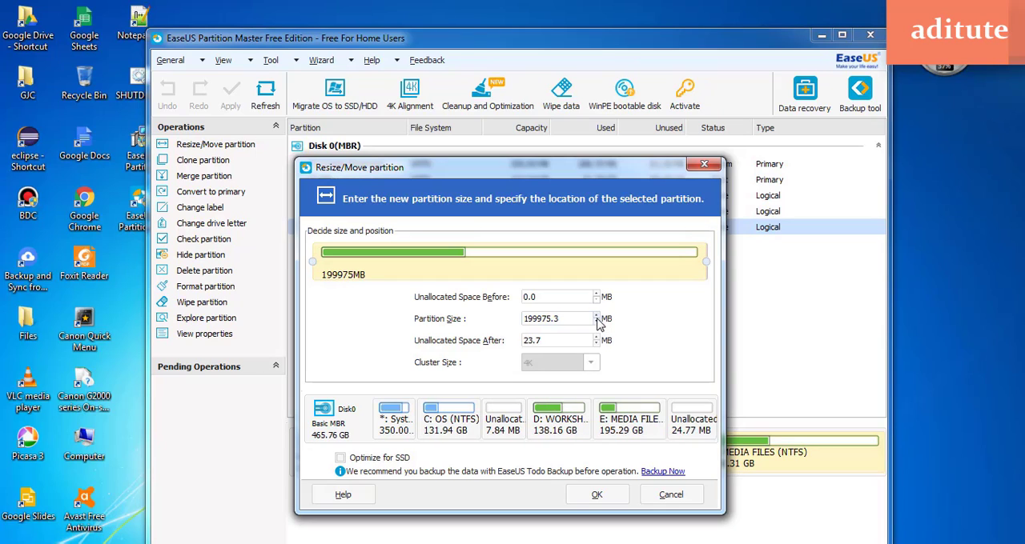
click(595, 317)
click(596, 316)
click(596, 316)
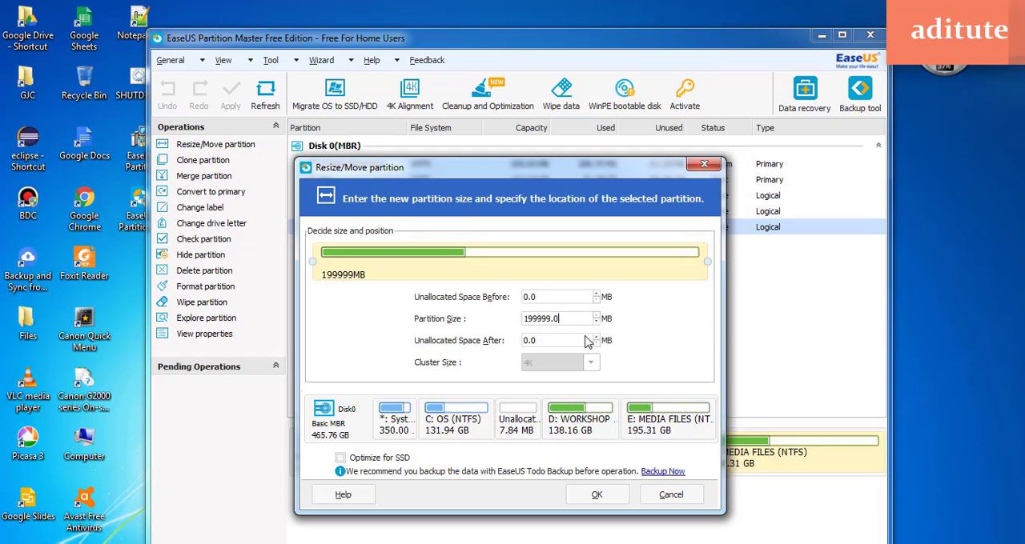
Open Calculator beside the Resize/Move dialog and multiply 94 by 1024 to convert 94 GB to megabytes
key(super)
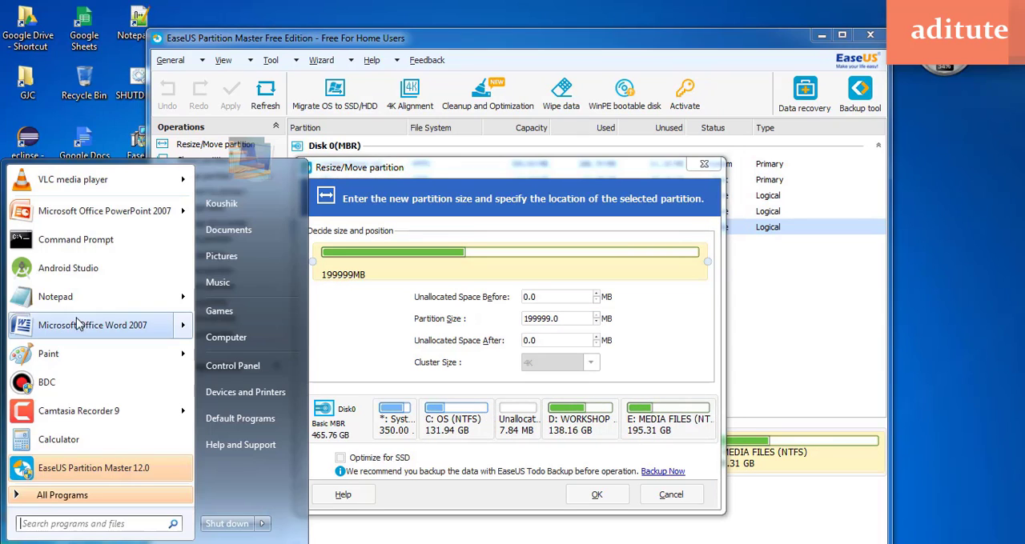
click(60, 441)
drag(545, 120, 216, 171)
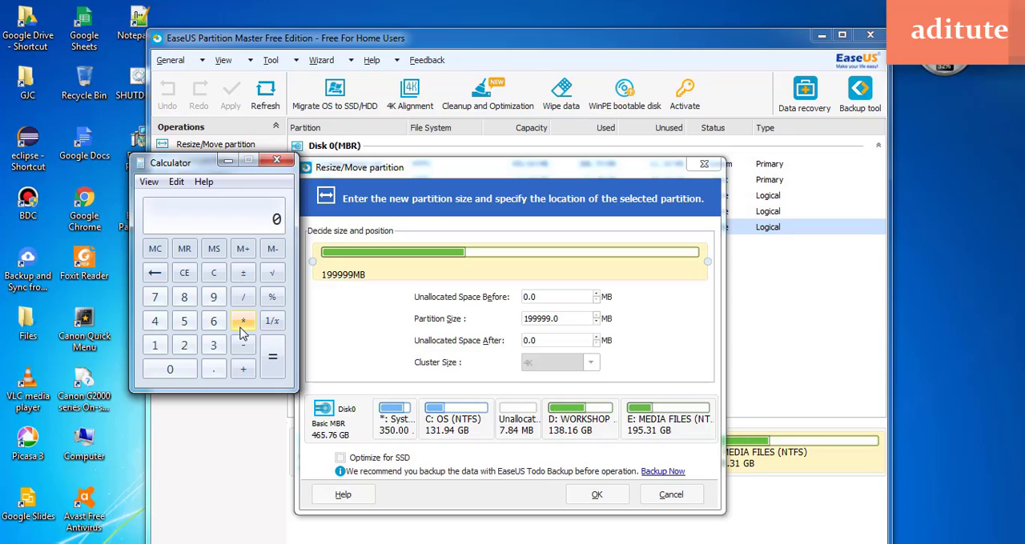
text(4.)
key(BackSpace)
text(10)
text(24)
key(Return)
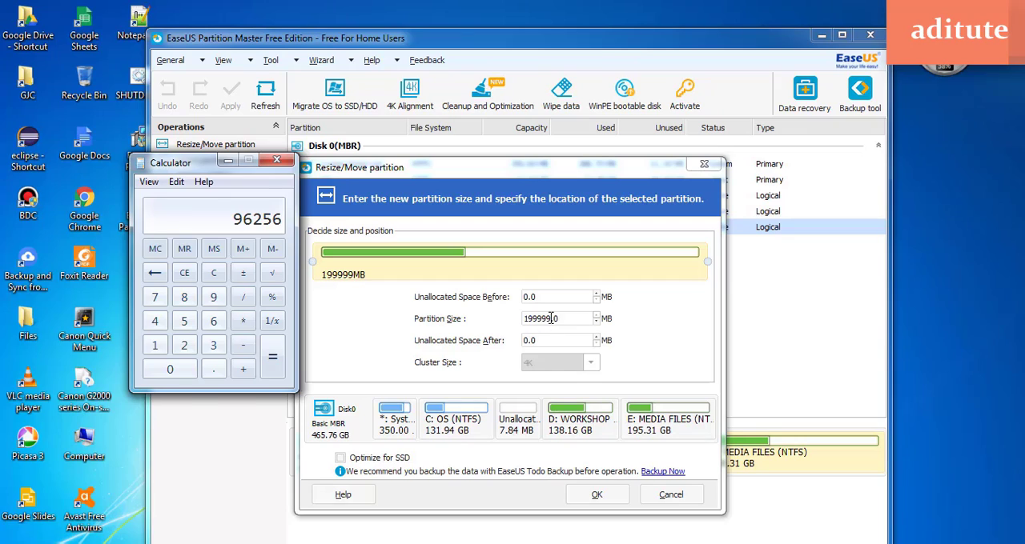
Set the E: MEDIA FILES partition size to 96256 MB, close Calculator and confirm the resize
drag(550, 318, 503, 321)
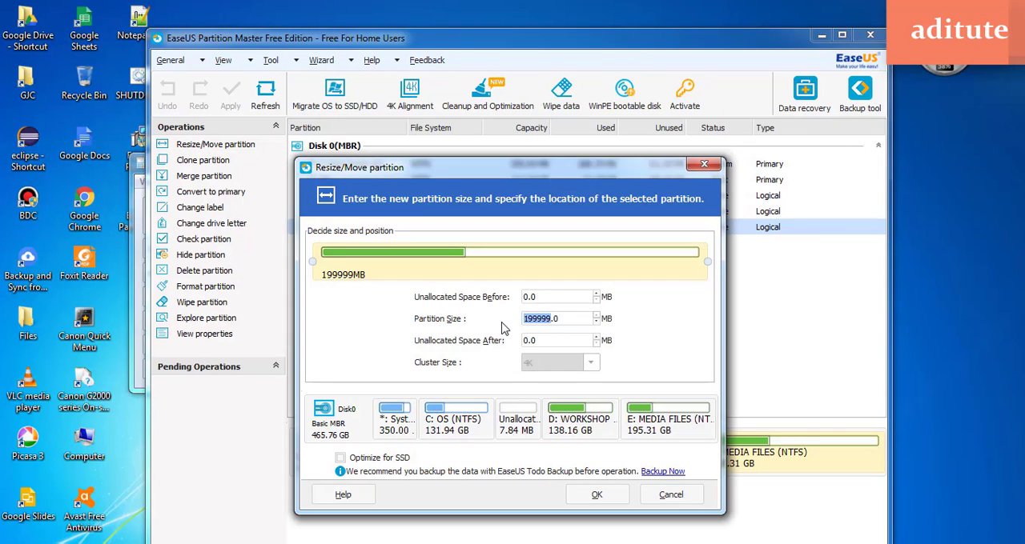
text(96256)
click(139, 164)
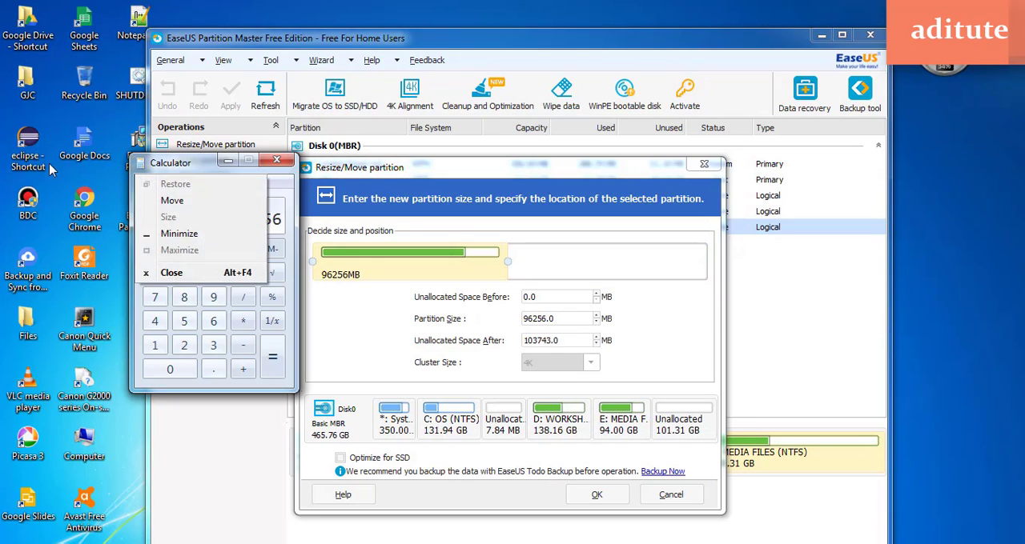
click(228, 181)
click(276, 161)
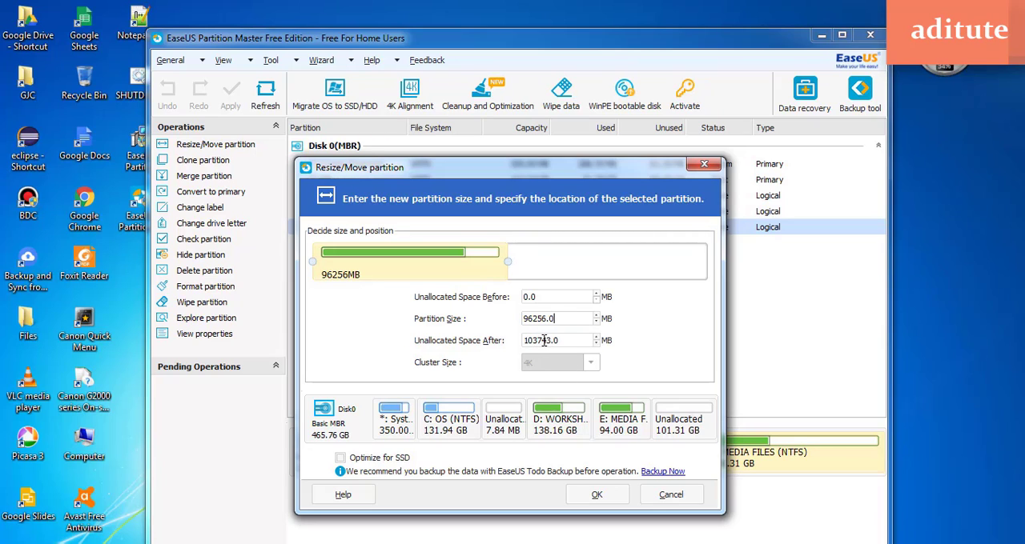
click(596, 496)
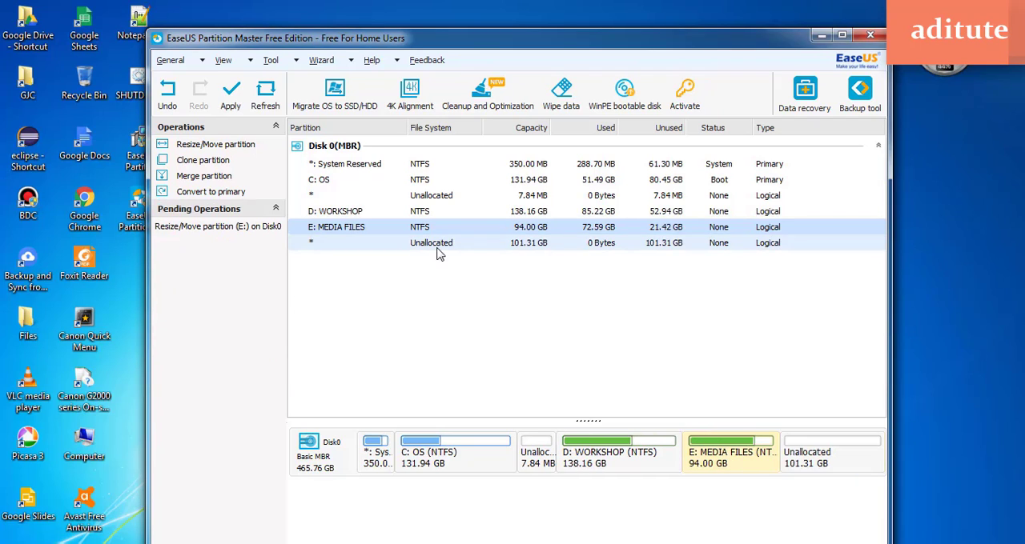
Create a logical NTFS partition labelled OFFICIAL with drive letter F: using all the unallocated space after E: MEDIA FILES, and select E: MEDIA FILES
click(400, 247)
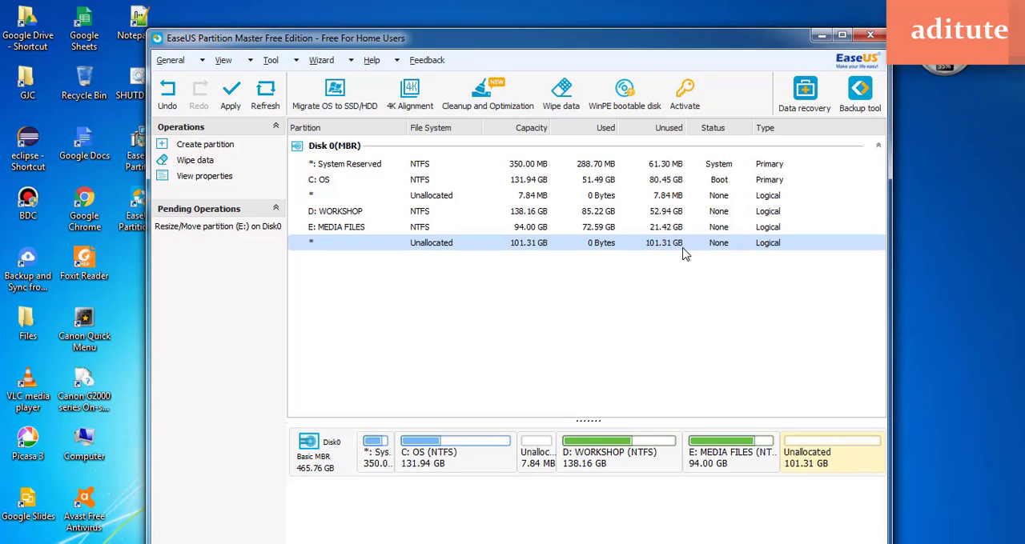
right_click(441, 251)
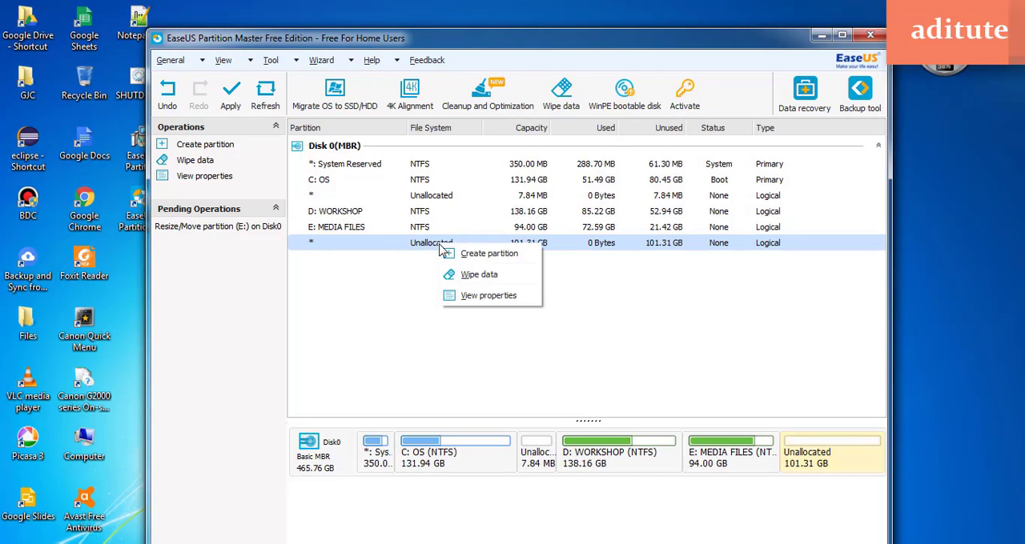
click(484, 256)
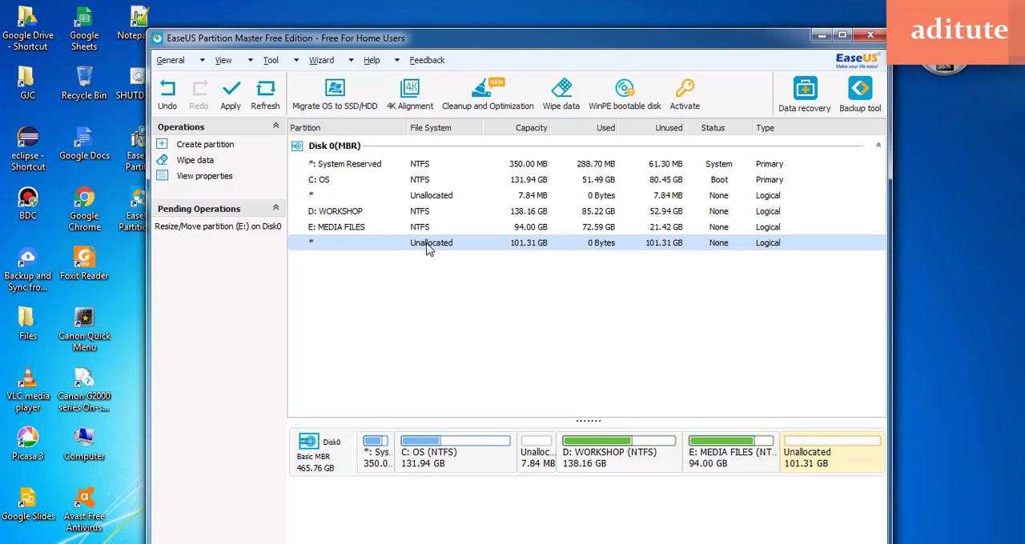
right_click(428, 249)
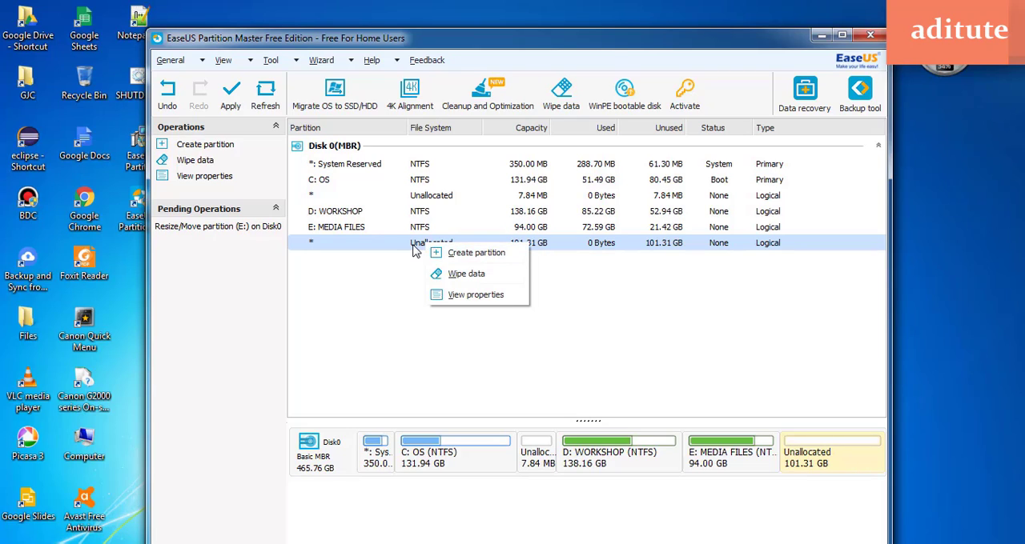
click(479, 253)
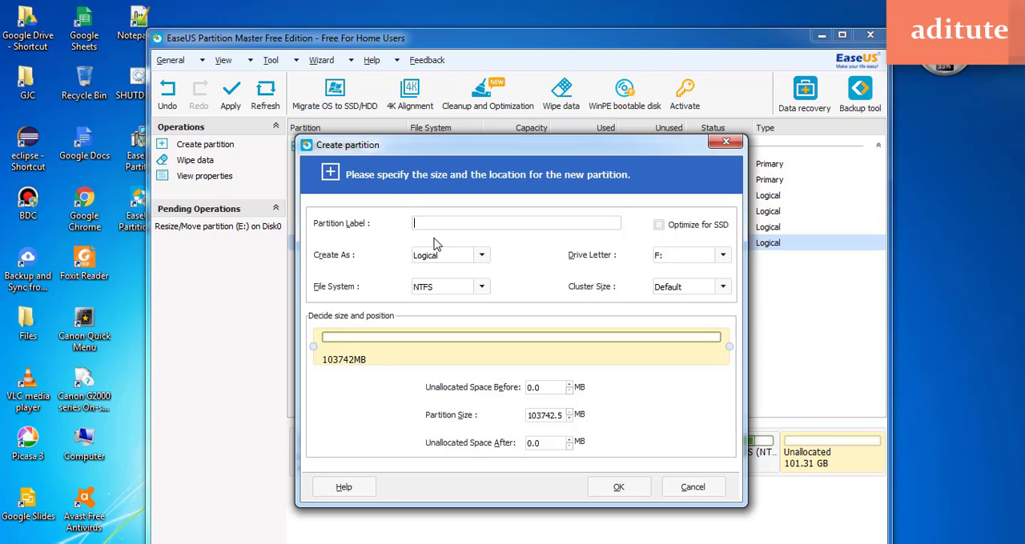
text(OFFICIAL)
click(482, 256)
click(482, 258)
click(483, 288)
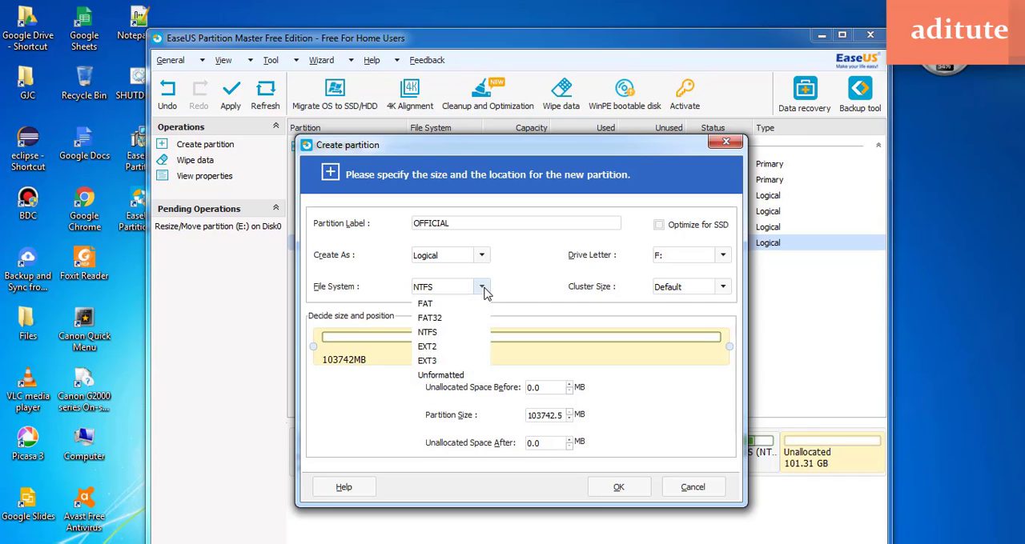
click(484, 293)
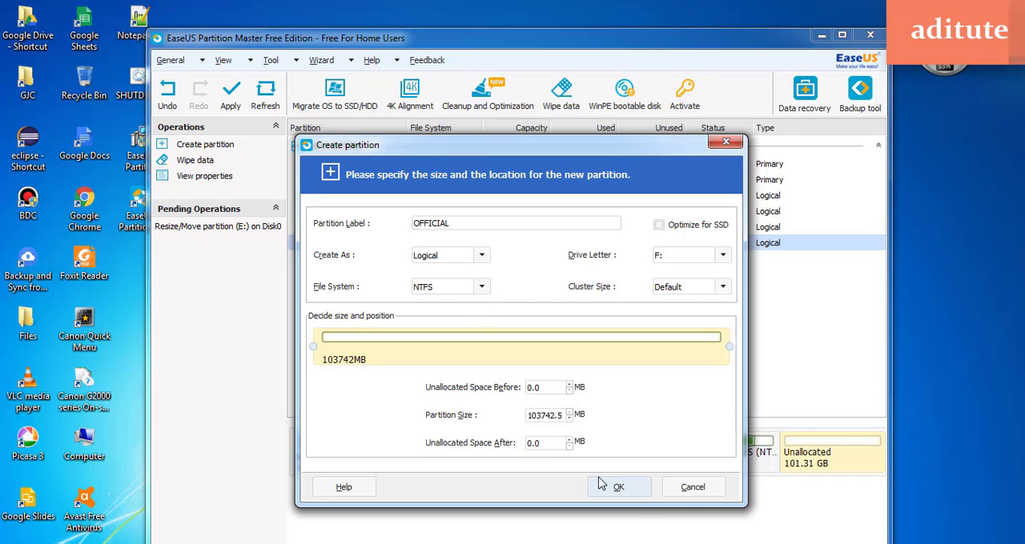
click(619, 490)
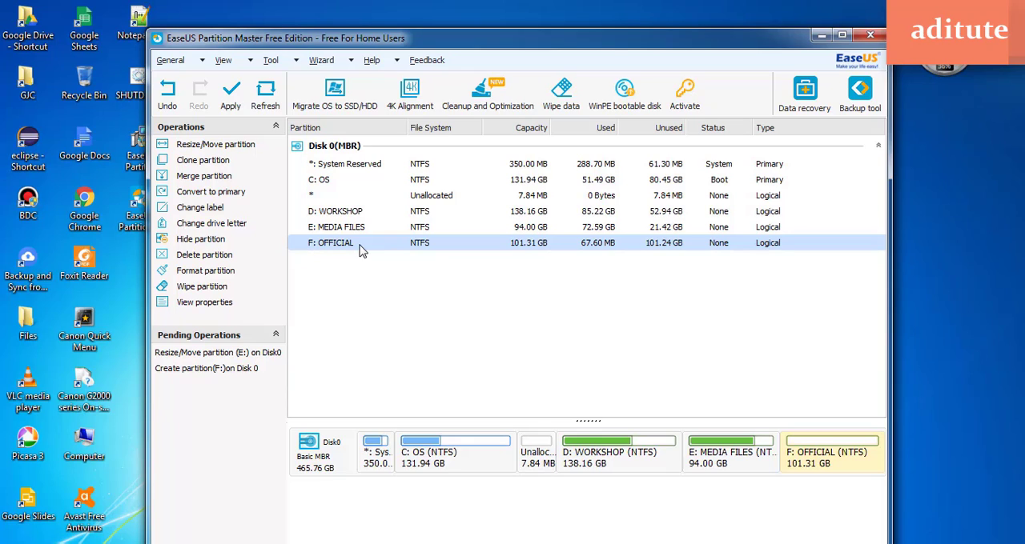
click(315, 230)
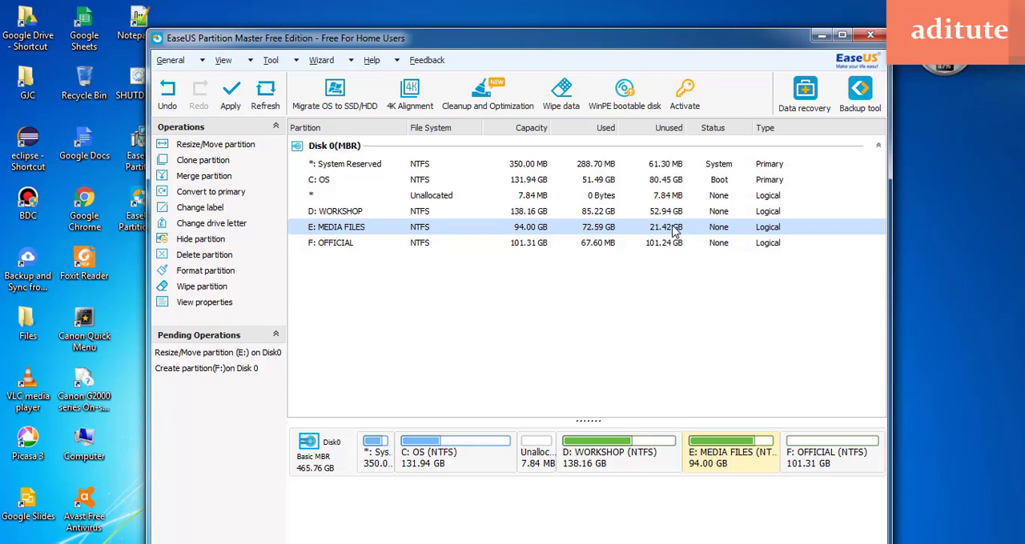
Select the F: OFFICIAL partition and switch to Windows Explorer's Computer window to check the MEDIA FILES (E:) drive
click(333, 247)
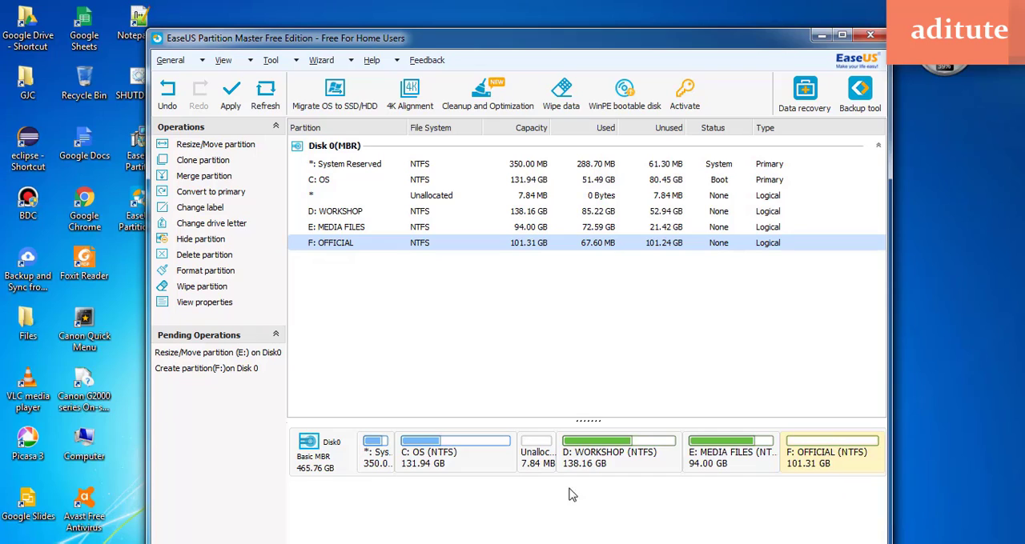
click(120, 542)
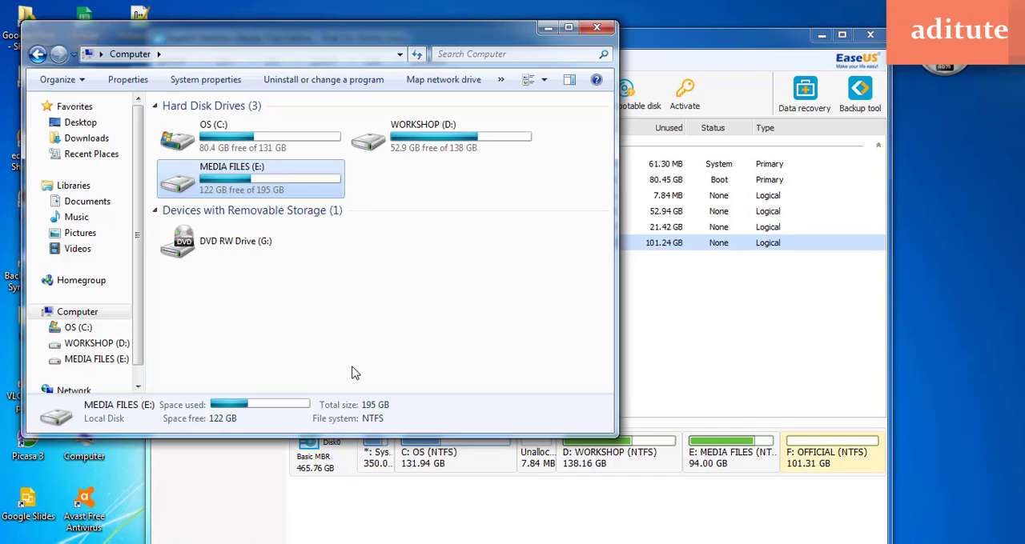
right_click(282, 171)
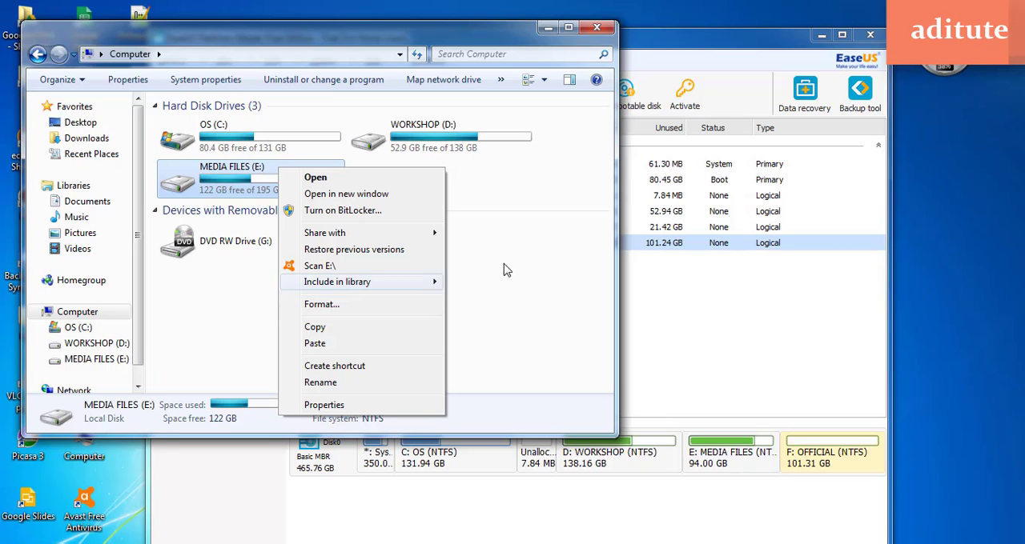
click(405, 257)
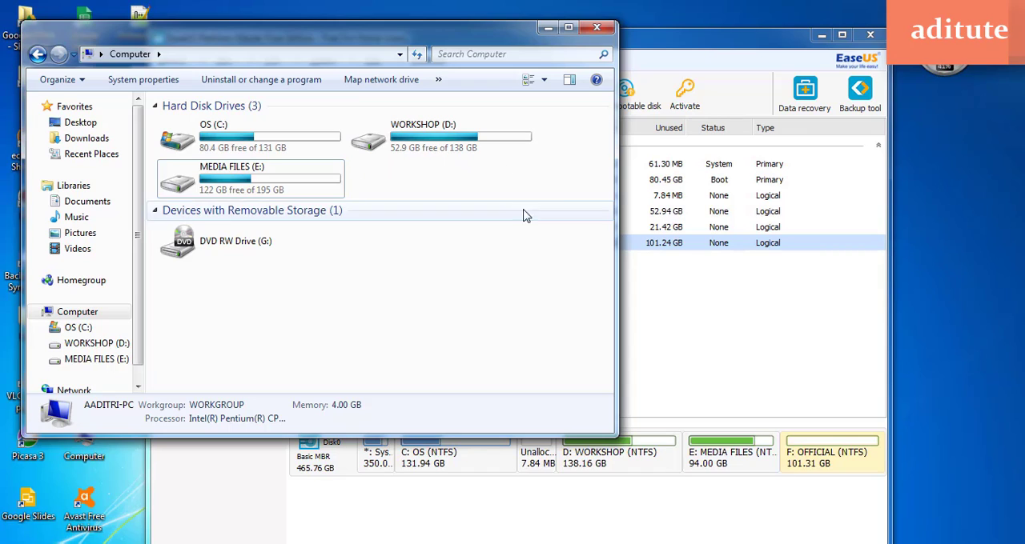
View the Windows format options for the MEDIA FILES (E:) drive and close them without starting a format
right_click(408, 177)
right_click(325, 173)
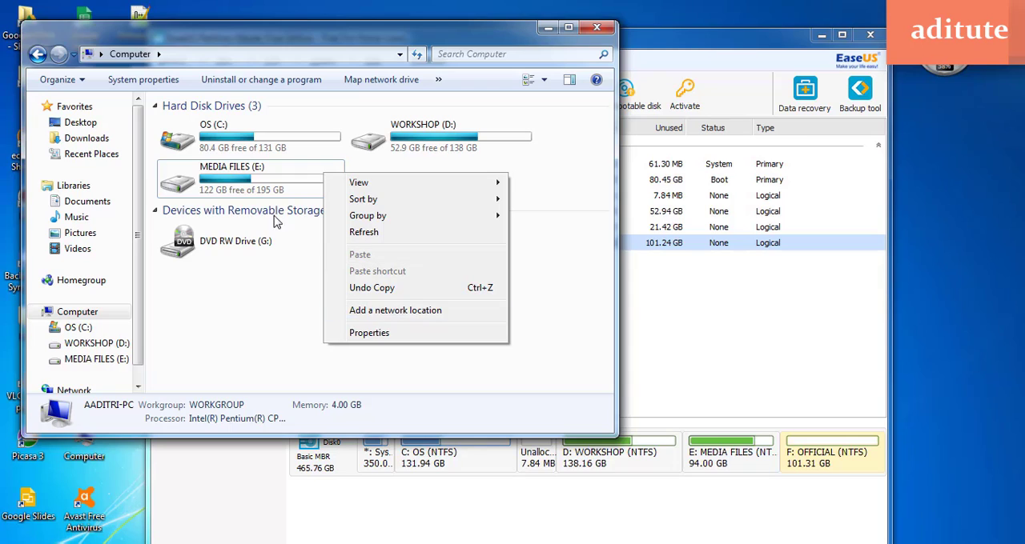
right_click(273, 166)
right_click(265, 189)
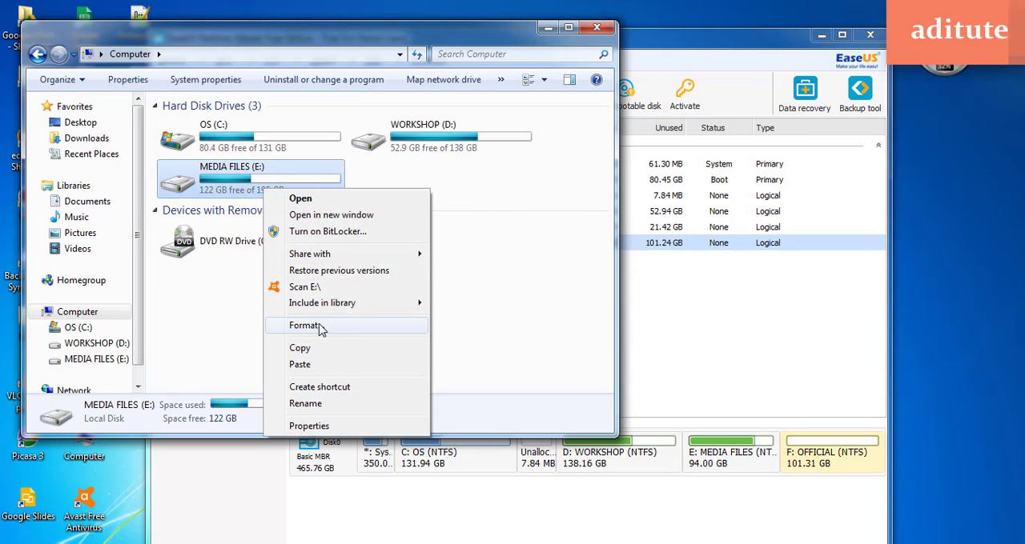
click(355, 329)
click(114, 386)
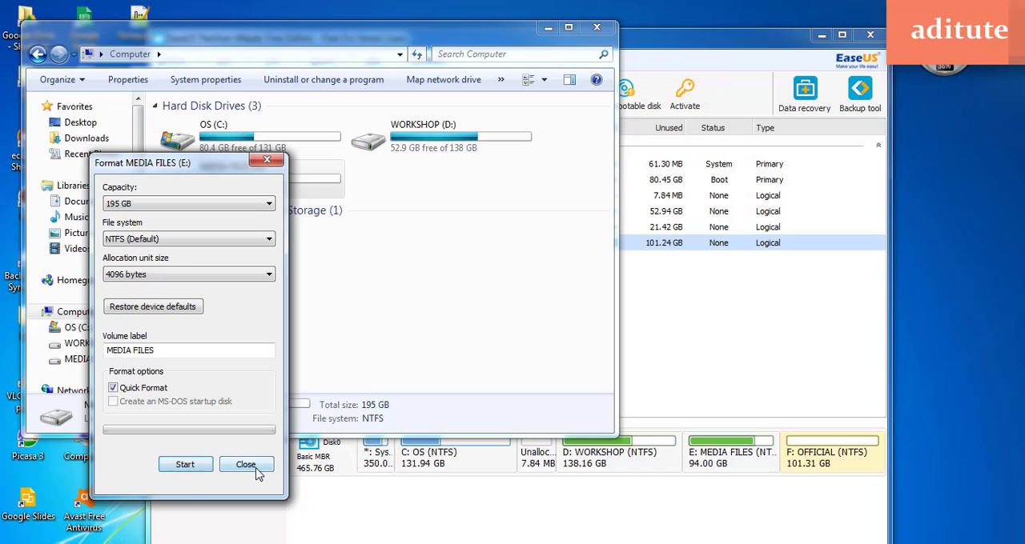
click(244, 466)
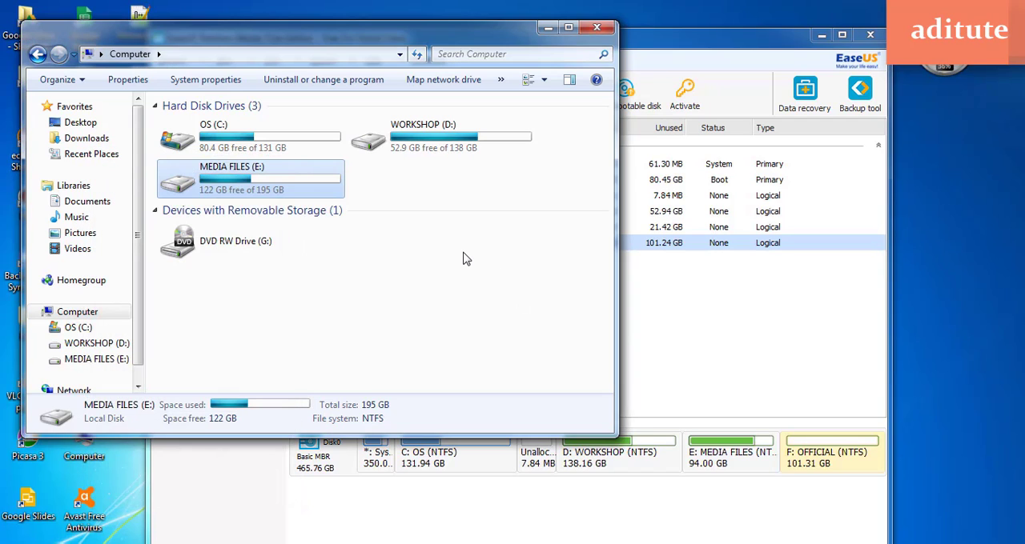